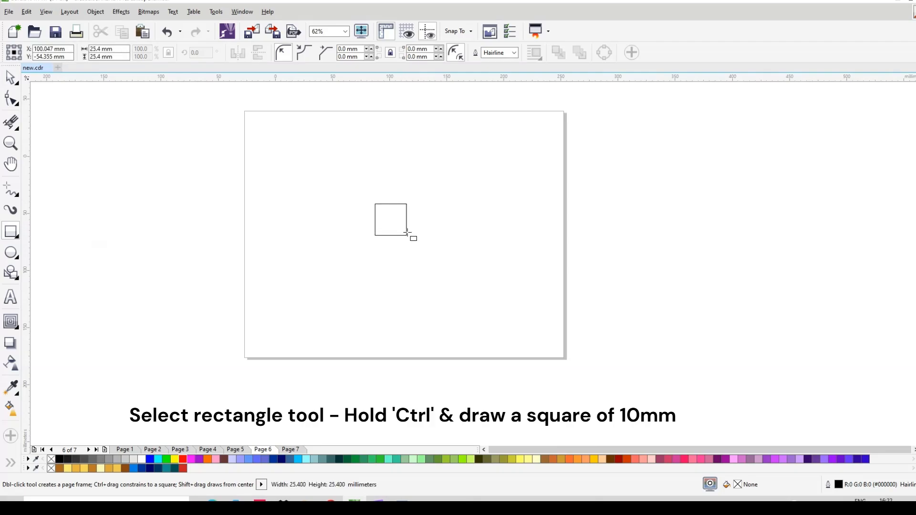
# Step: Set the selected square's width and height to 10 mm
pyautogui.moveTo(117, 49); pyautogui.dragTo(90, 50)
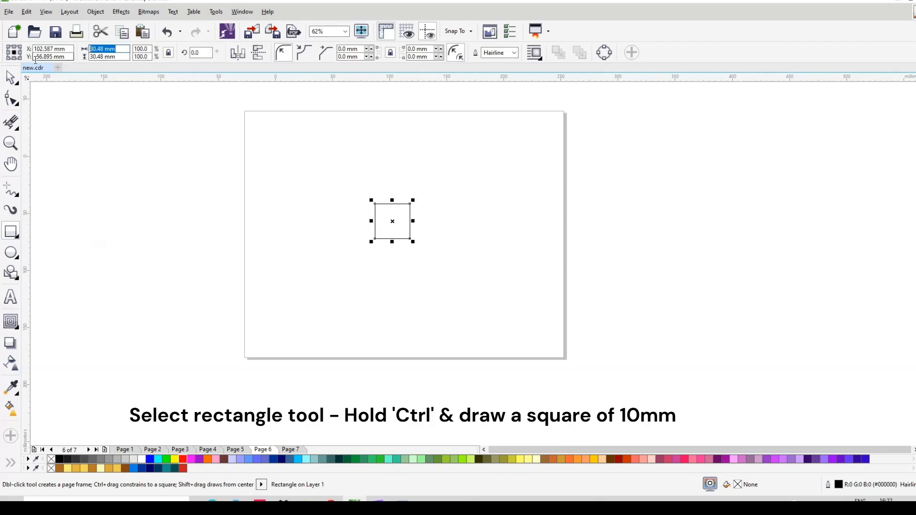
pyautogui.write('10')
pyautogui.press('Return')
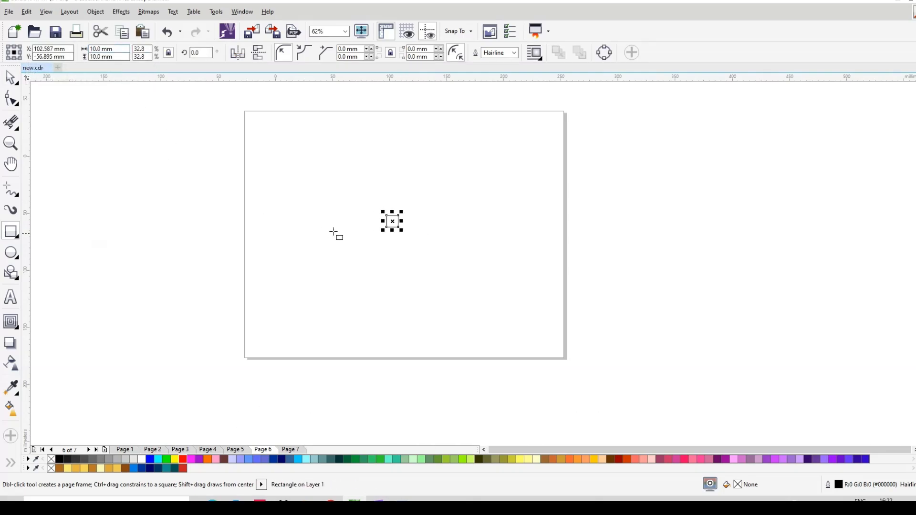
# Step: Add an outside contour to the 10 mm square with 4 steps and a 10 mm offset
pyautogui.scroll(2, 420, 208)
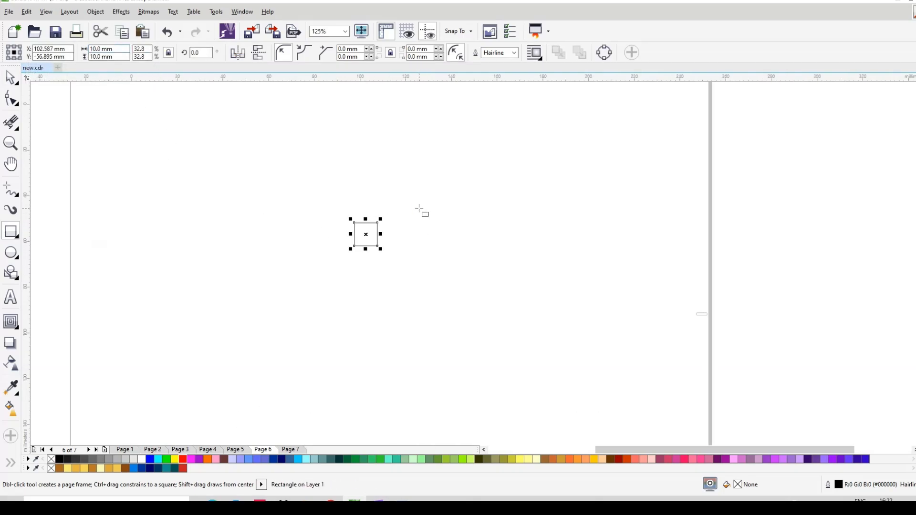
pyautogui.click(11, 321)
pyautogui.moveTo(355, 233); pyautogui.dragTo(262, 233)
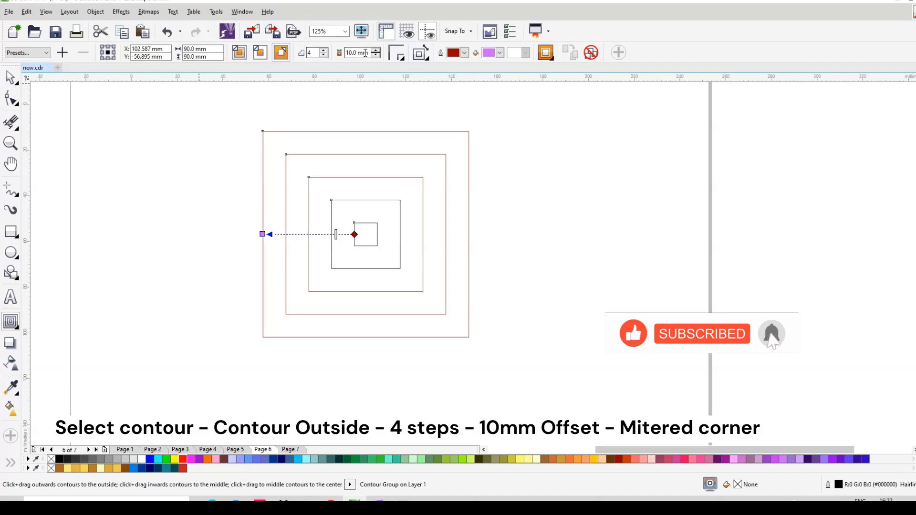
# Step: Break the contour group apart and ungroup the resulting squares
pyautogui.click(11, 78)
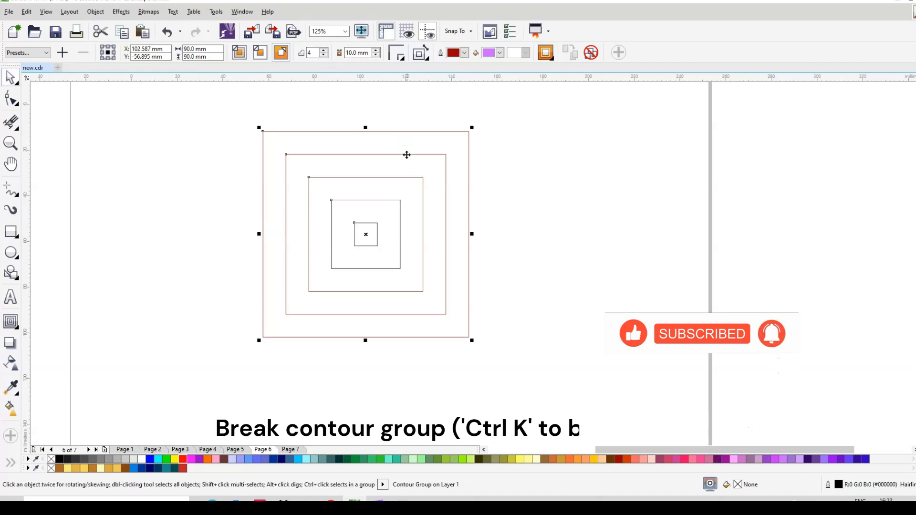
pyautogui.rightClick(432, 212)
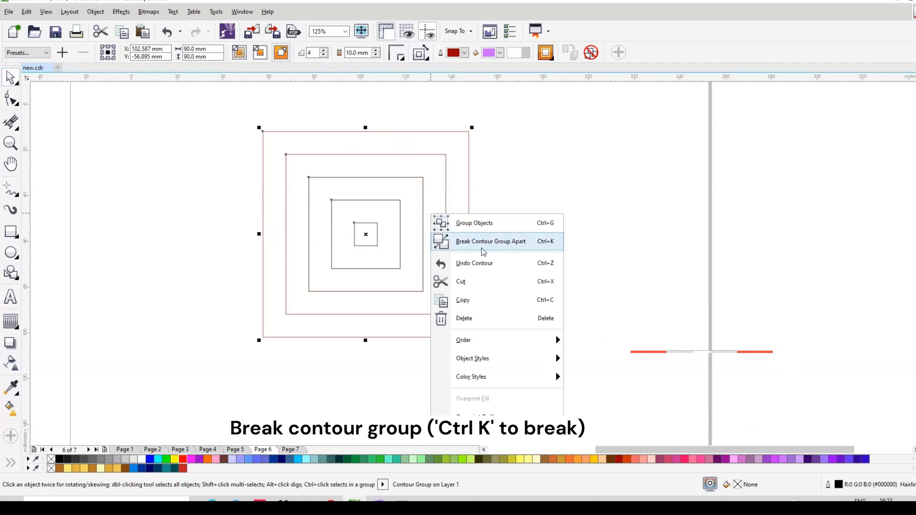
pyautogui.click(484, 241)
pyautogui.click(533, 53)
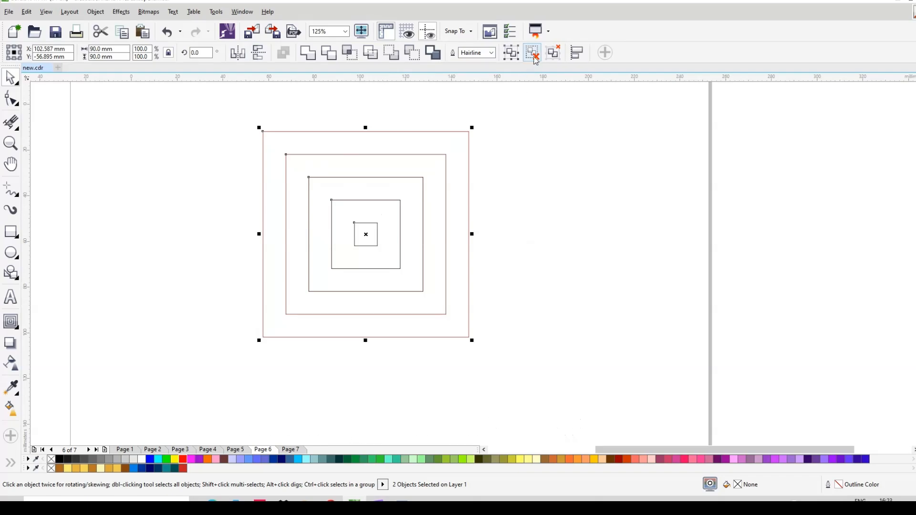
# Step: Rotate all five concentric squares by 45 degrees
pyautogui.click(196, 52)
pyautogui.write('45')
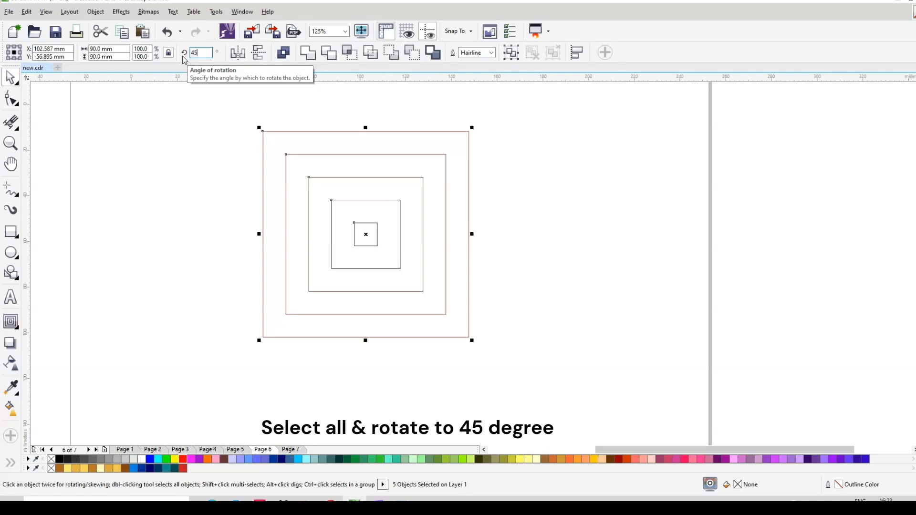
pyautogui.press('Return')
# Step: Move the nested diamonds lower on the page, centred at about X 126.7 mm, Y -104.9 mm
pyautogui.scroll(-1, 559, 274)
pyautogui.scroll(-1, 558, 274)
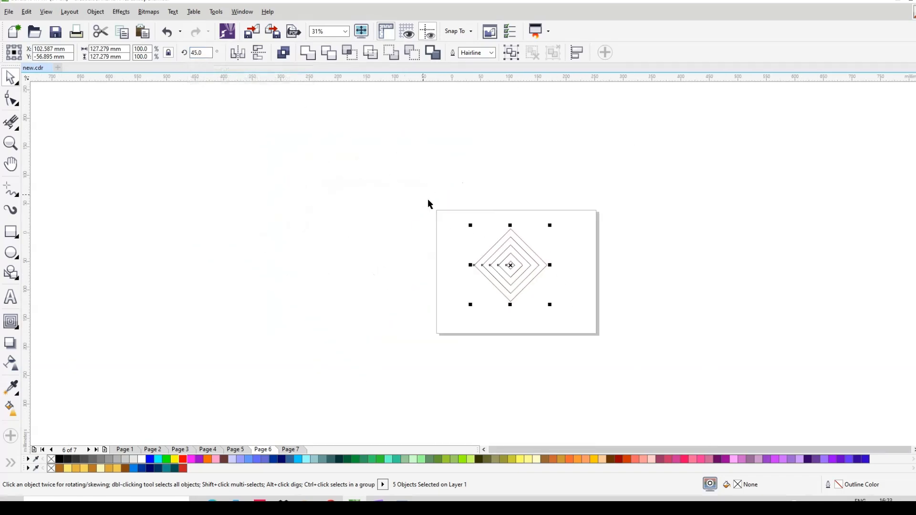
pyautogui.scroll(2, 573, 323)
pyautogui.moveTo(327, 102); pyautogui.dragTo(381, 210)
pyautogui.scroll(-1, 465, 248)
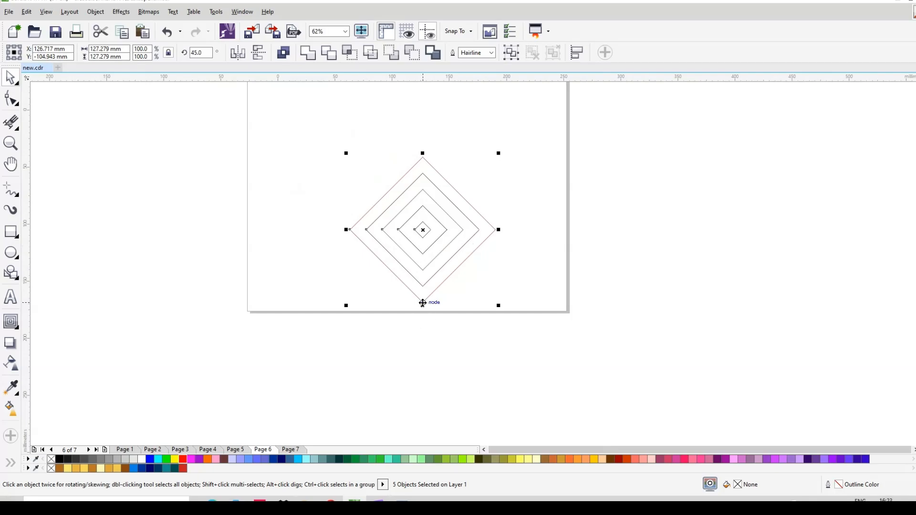
# Step: Copy the nested diamonds straight up so the copy's lower tip meets the lower corner of the original's innermost diamond
pyautogui.moveTo(423, 302); pyautogui.dragTo(423, 238)
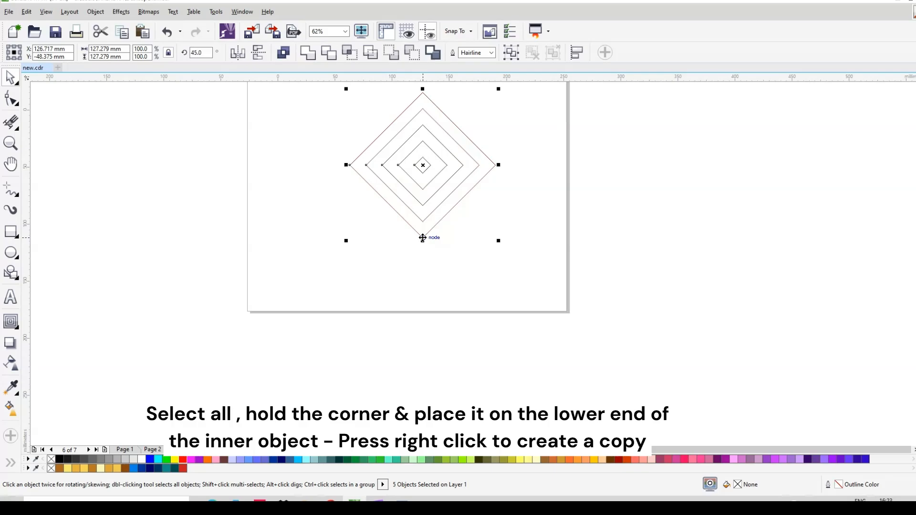
pyautogui.hotkey('ctrl', 'z')
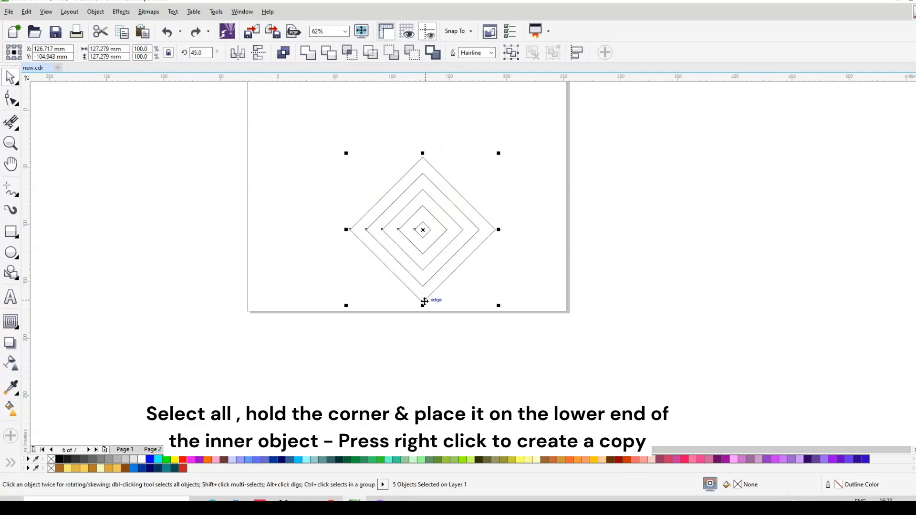
pyautogui.moveTo(424, 302); pyautogui.dragTo(423, 238)
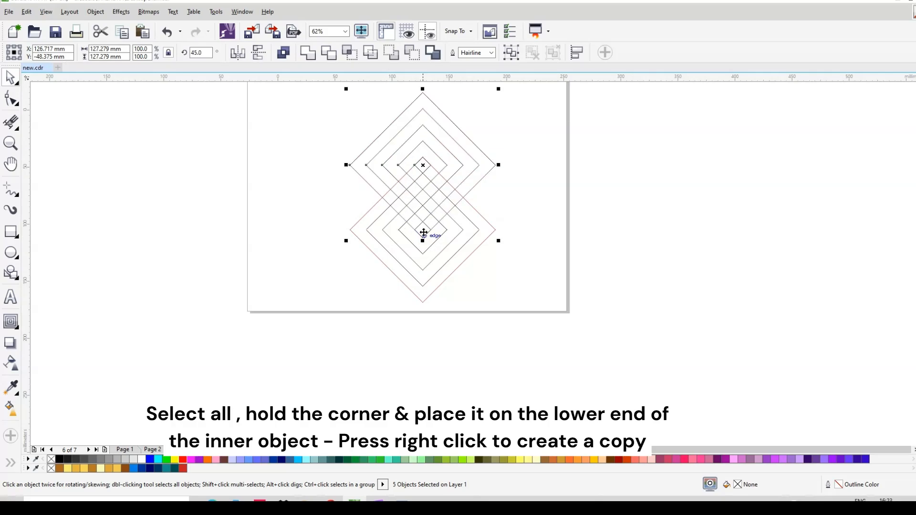
pyautogui.scroll(5, 424, 240)
pyautogui.scroll(-4, 420, 259)
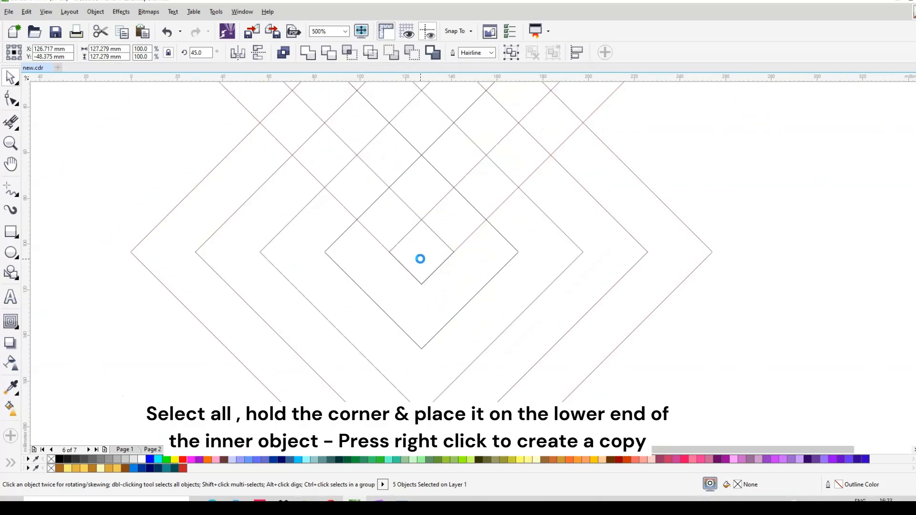
pyautogui.scroll(-2, 419, 261)
pyautogui.click(419, 249)
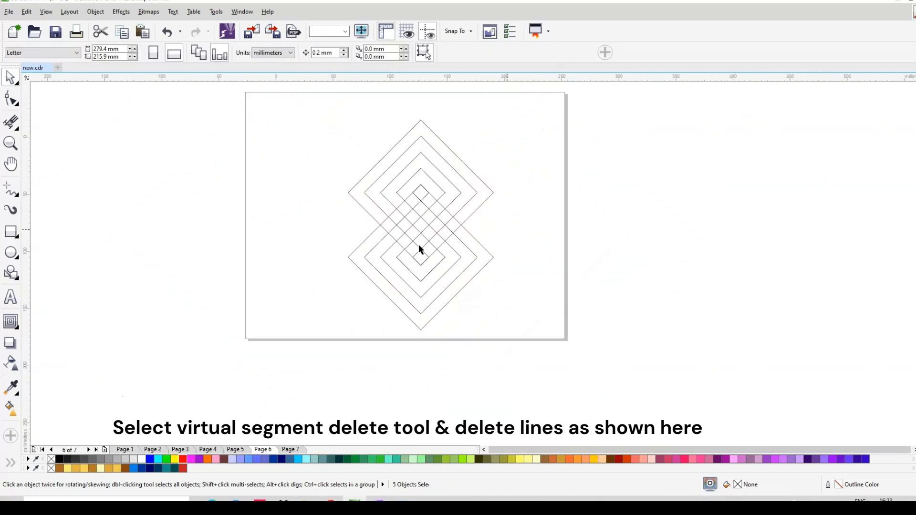
# Step: Use Virtual Segment Delete to remove the line segments crossing the V-shaped band at the lower edge of the overlap
pyautogui.scroll(2, 419, 244)
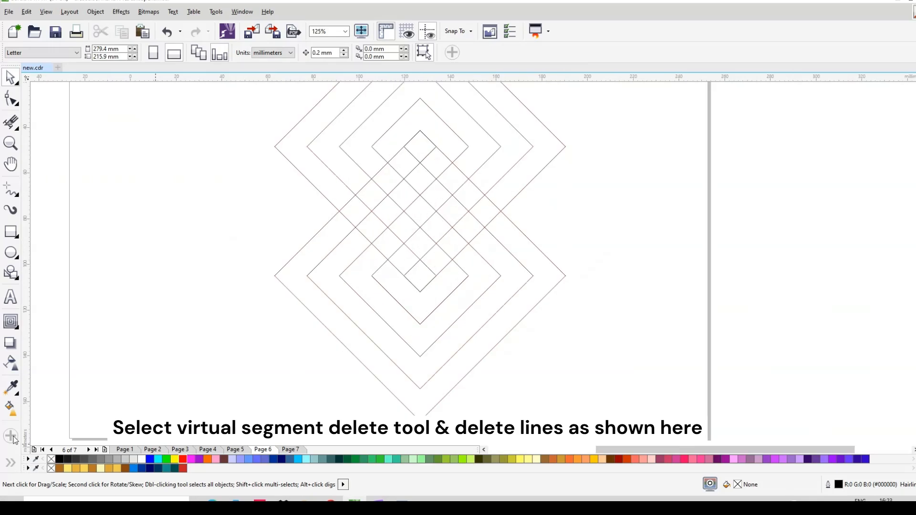
pyautogui.click(15, 125)
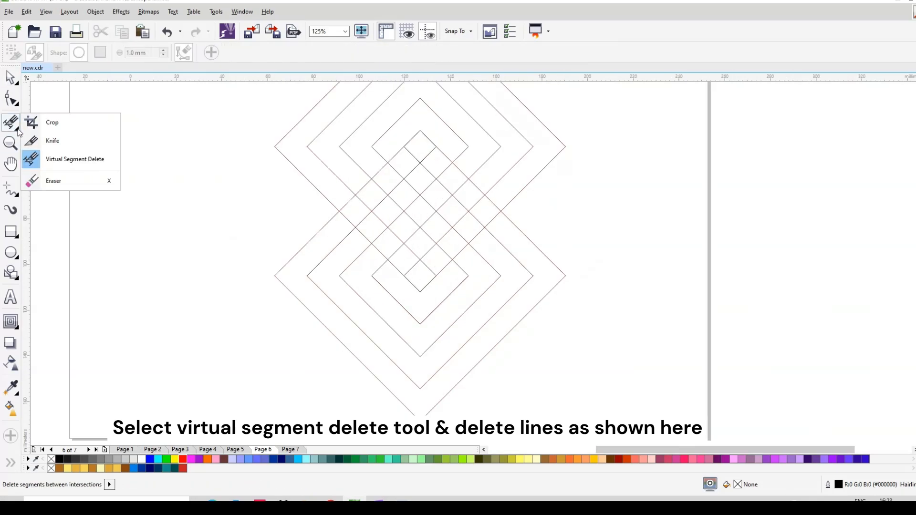
pyautogui.click(70, 168)
pyautogui.scroll(2, 403, 211)
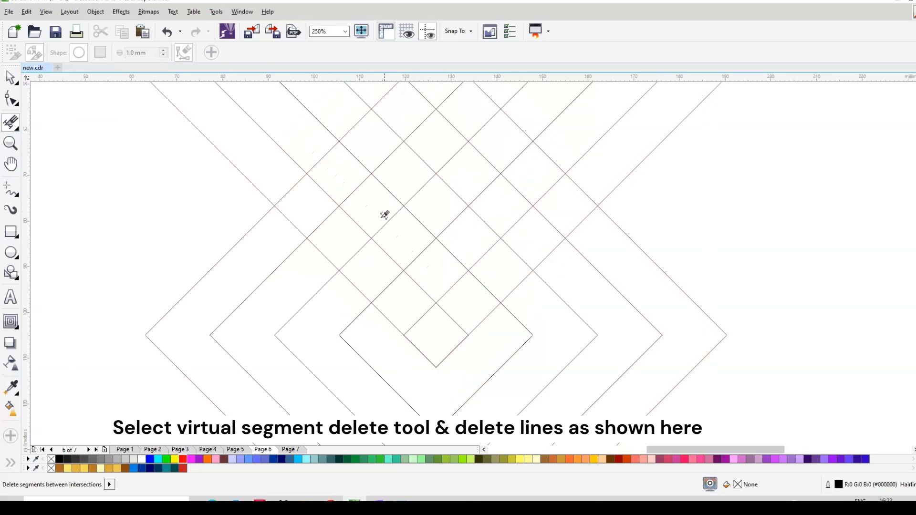
pyautogui.click(326, 219)
pyautogui.click(356, 253)
pyautogui.click(292, 224)
pyautogui.click(388, 285)
pyautogui.click(422, 317)
pyautogui.click(453, 316)
pyautogui.click(491, 279)
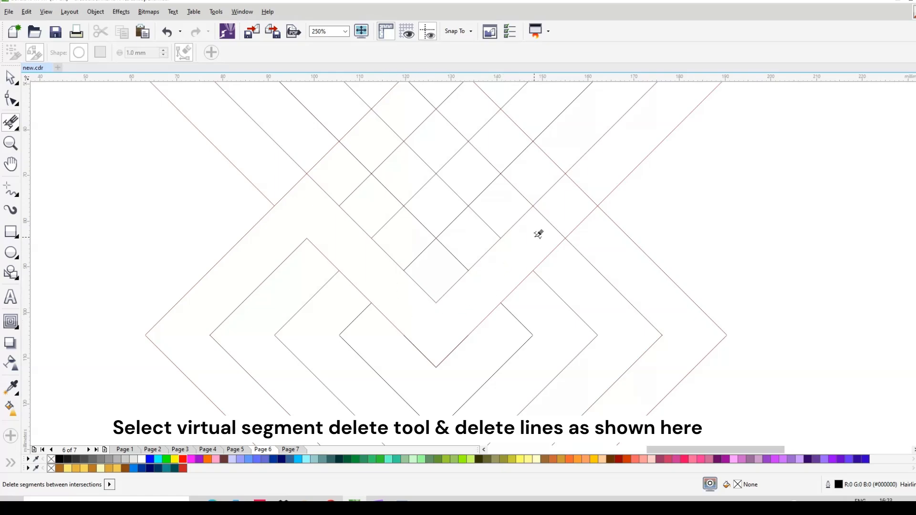
# Step: Delete the first crossing segments inside the central grid where the two diamond sets overlap
pyautogui.scroll(-2, 482, 238)
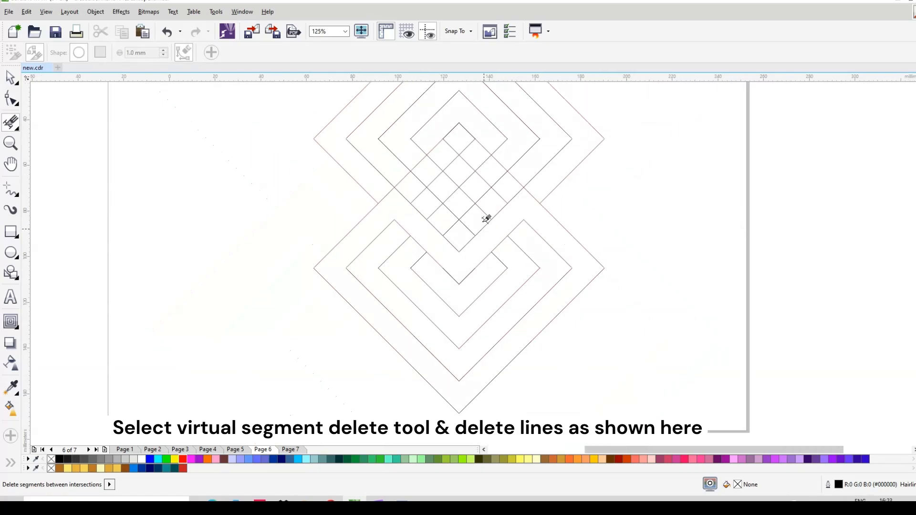
pyautogui.scroll(2, 475, 208)
pyautogui.scroll(-2, 439, 221)
pyautogui.scroll(2, 454, 188)
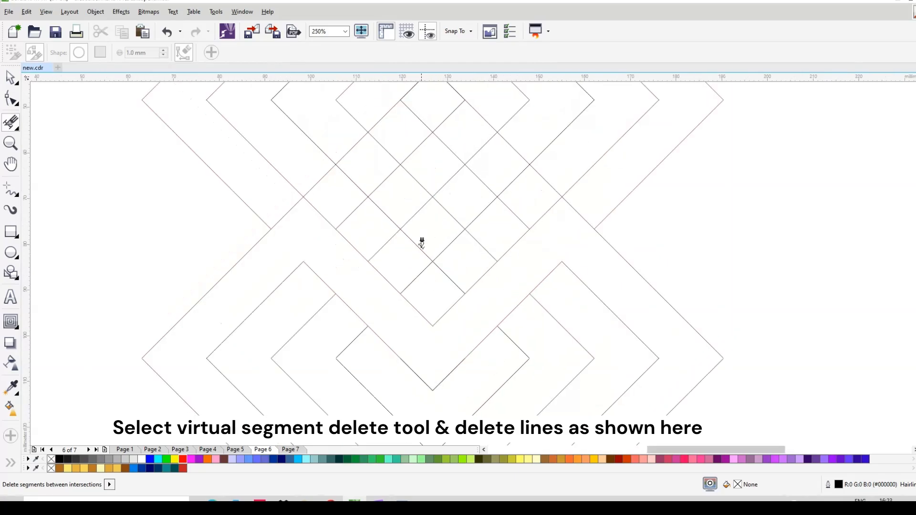
pyautogui.click(417, 246)
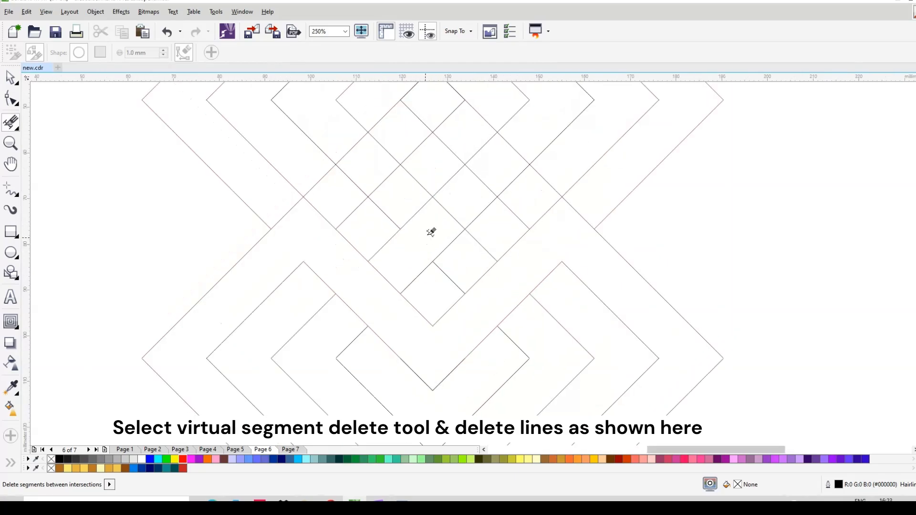
pyautogui.click(448, 211)
pyautogui.scroll(-1, 482, 201)
pyautogui.scroll(1, 479, 153)
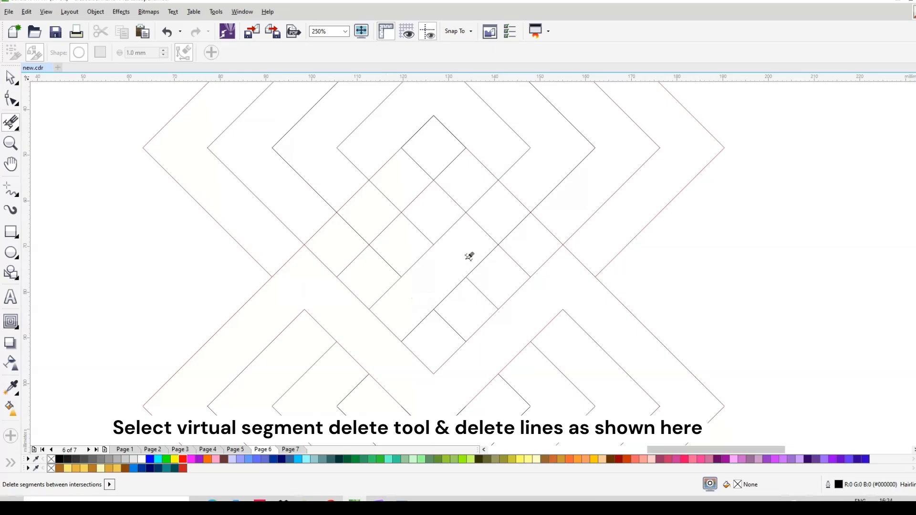
# Step: Delete the remaining grid segments around the small central diamond to open a continuous interlaced band through the overlap
pyautogui.click(481, 193)
pyautogui.click(484, 231)
pyautogui.click(449, 165)
pyautogui.click(415, 165)
pyautogui.click(389, 195)
pyautogui.click(384, 230)
pyautogui.click(416, 262)
pyautogui.click(452, 291)
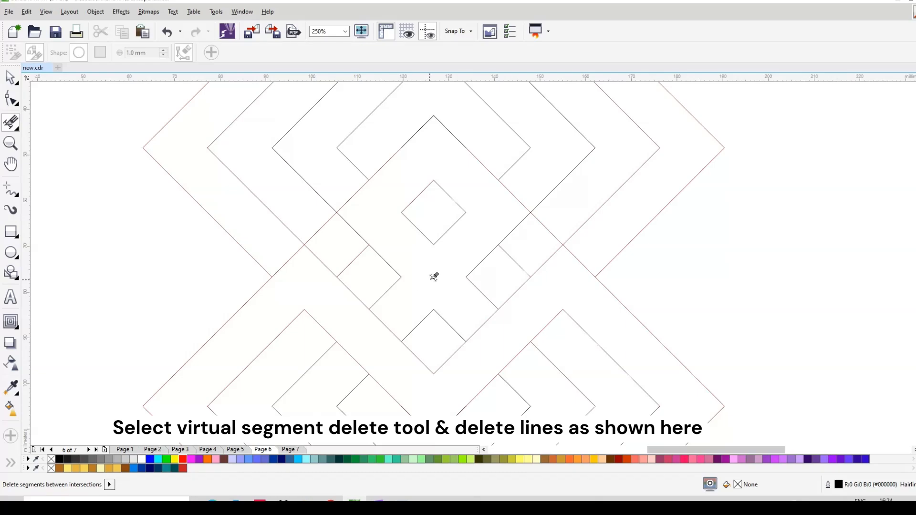
pyautogui.scroll(-2, 433, 277)
pyautogui.click(10, 77)
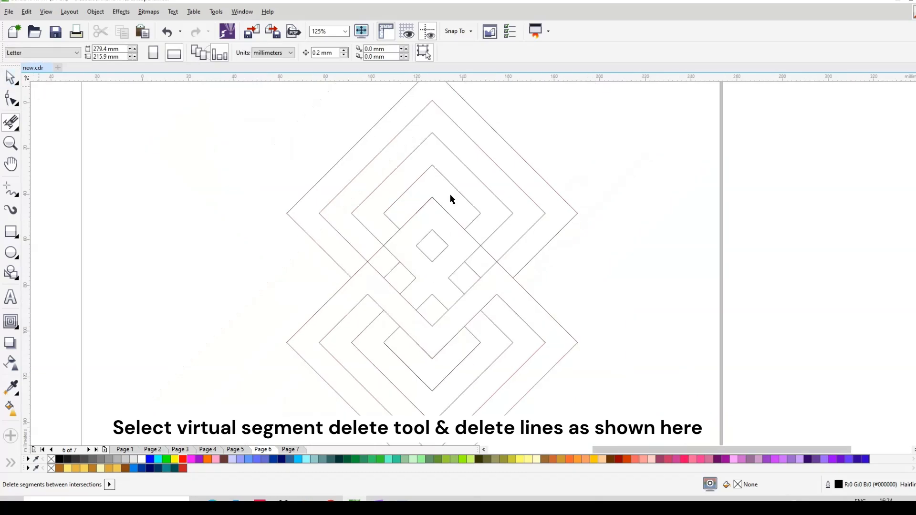
# Step: Smart-fill the outer heart-shaped band, the central looped band and the inner V-shaped band with red
pyautogui.scroll(-1, 456, 186)
pyautogui.click(10, 462)
pyautogui.click(32, 460)
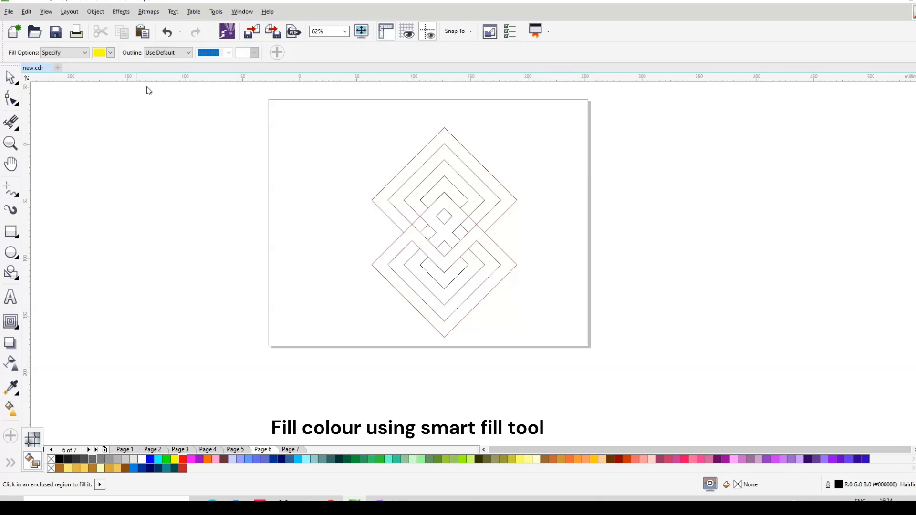
pyautogui.click(112, 52)
pyautogui.click(123, 66)
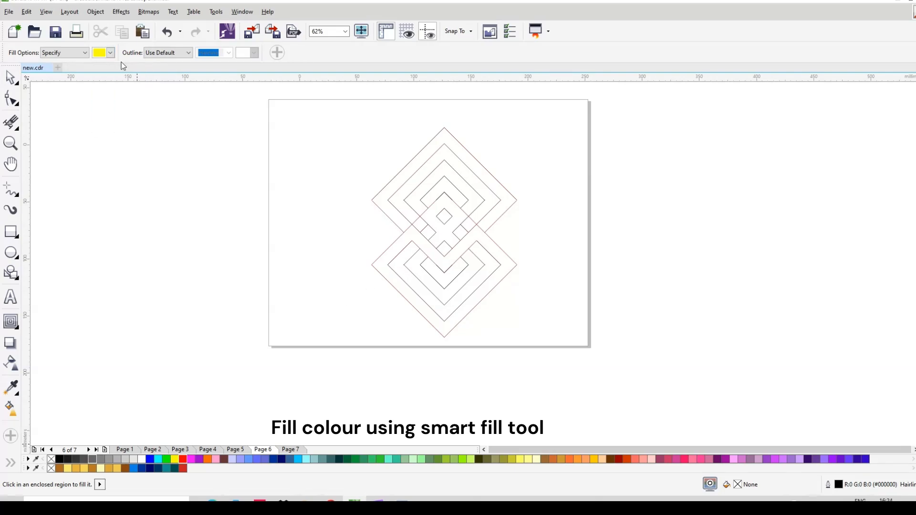
pyautogui.scroll(1, 463, 290)
pyautogui.click(484, 307)
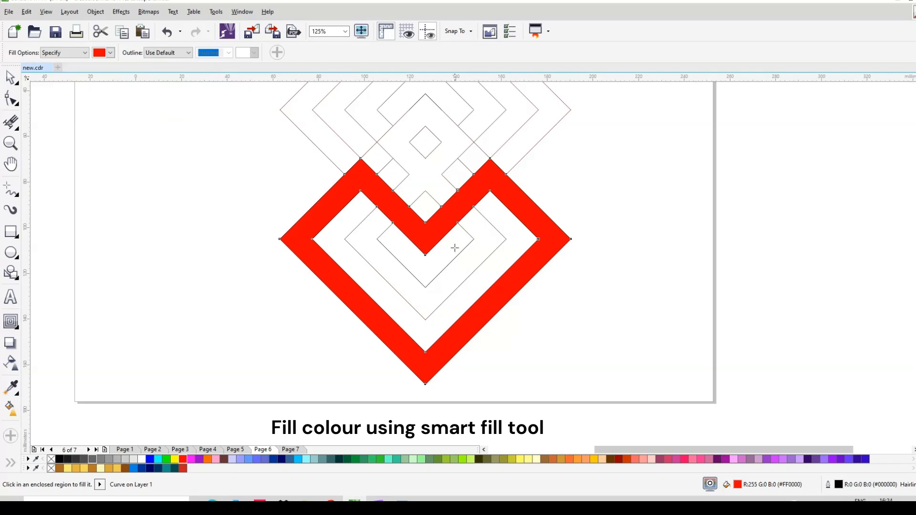
pyautogui.click(425, 193)
pyautogui.click(409, 288)
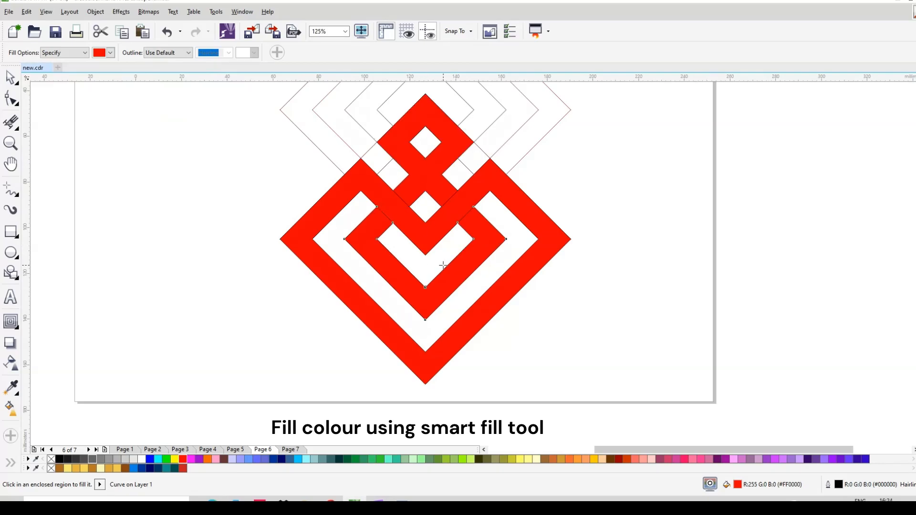
# Step: Select the three red shapes together and move them clear of the original outlines, beyond the page's right edge
pyautogui.scroll(-1, 443, 265)
pyautogui.click(10, 76)
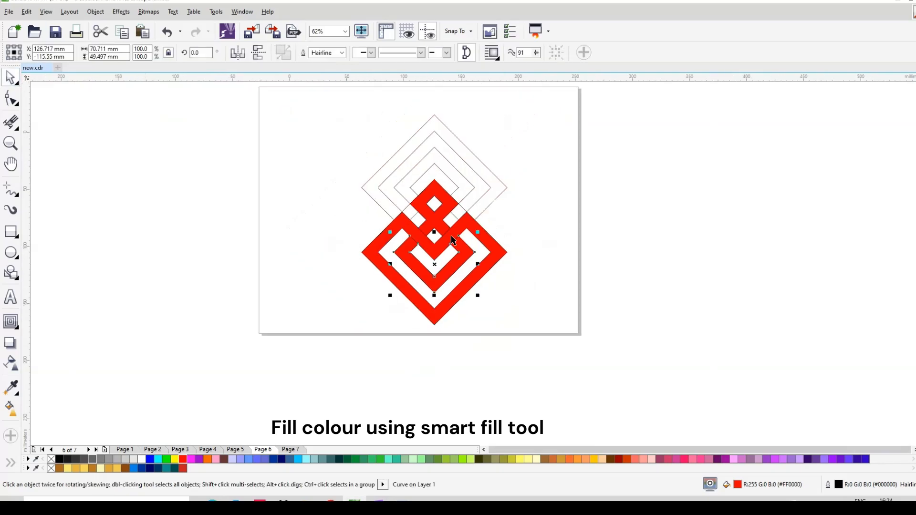
pyautogui.scroll(1, 475, 235)
pyautogui.keyDown('shift'); pyautogui.click(400, 222); pyautogui.keyUp('shift')
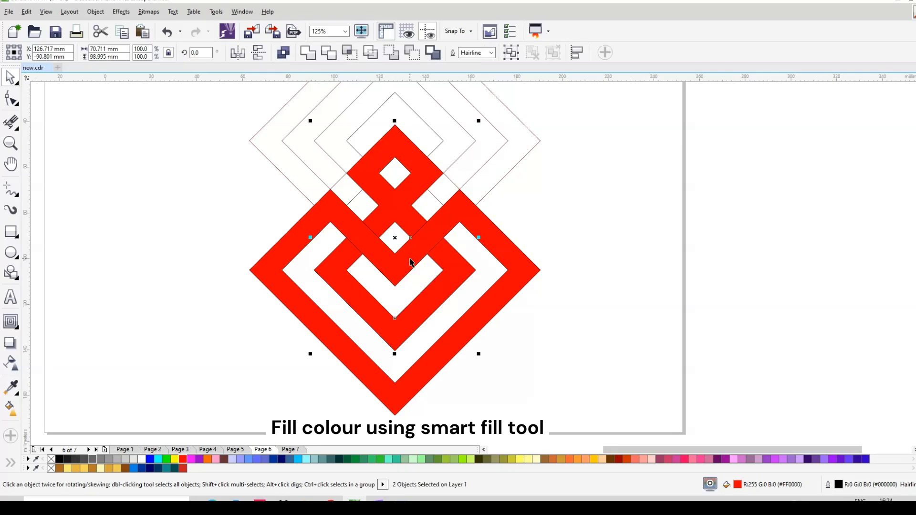
pyautogui.scroll(-1, 410, 228)
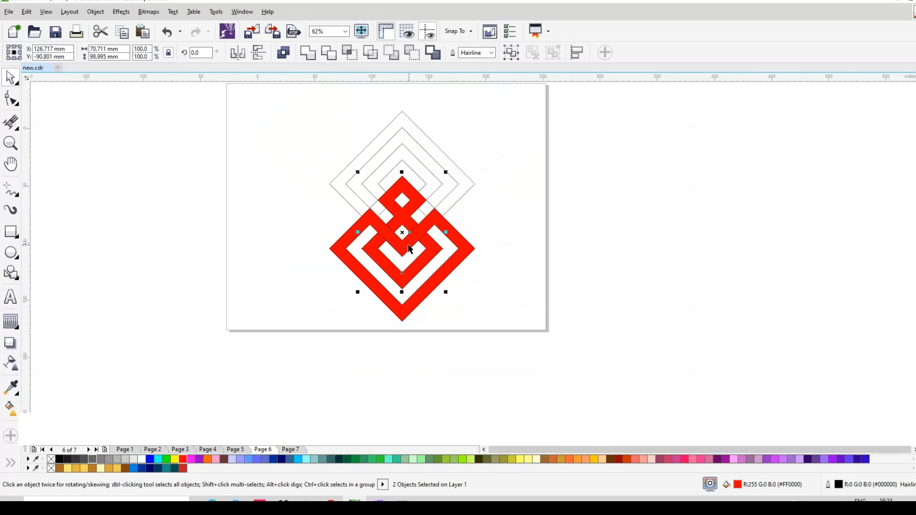
pyautogui.keyDown('shift'); pyautogui.click(406, 249); pyautogui.keyUp('shift')
pyautogui.moveTo(406, 248); pyautogui.dragTo(587, 257)
# Step: Delete the leftover diamond outlines and move the three red shapes back to the middle of the page
pyautogui.moveTo(289, 111); pyautogui.dragTo(526, 336)
pyautogui.press('Delete')
pyautogui.moveTo(604, 312); pyautogui.dragTo(682, 341)
pyautogui.moveTo(570, 198); pyautogui.dragTo(376, 161)
# Step: Draw a three-point rectangle about 12.6 mm wide and high over the inner V-shaped band's left end, against the outer band's edge
pyautogui.scroll(1, 376, 161)
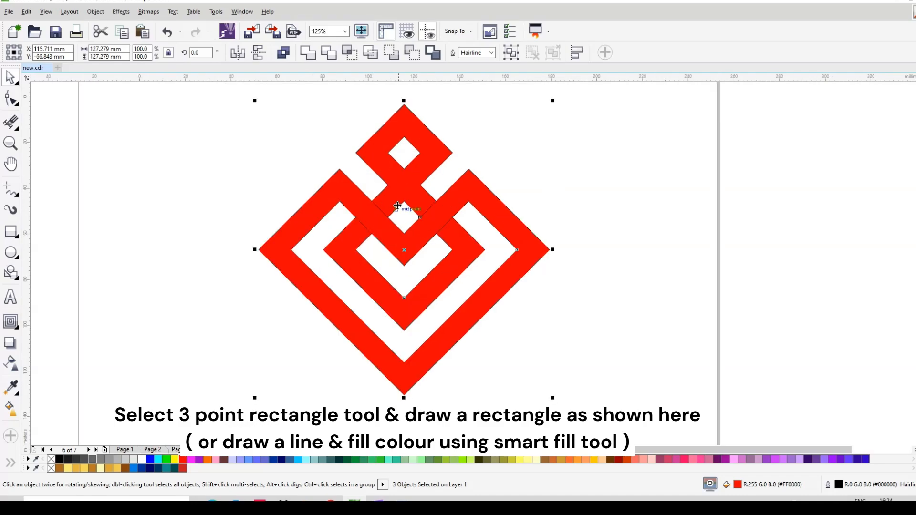
pyautogui.scroll(1, 398, 206)
pyautogui.click(17, 236)
pyautogui.click(60, 248)
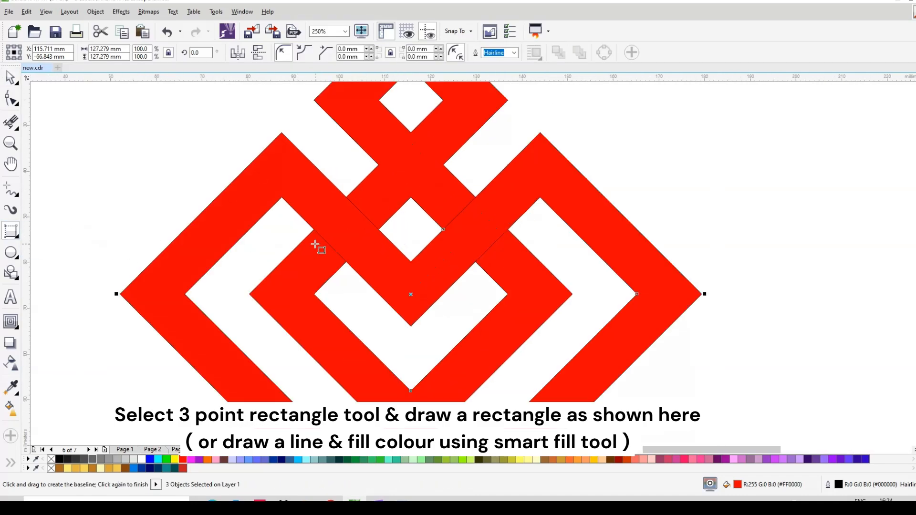
pyautogui.press('space')
pyautogui.click(193, 176)
pyautogui.press('space')
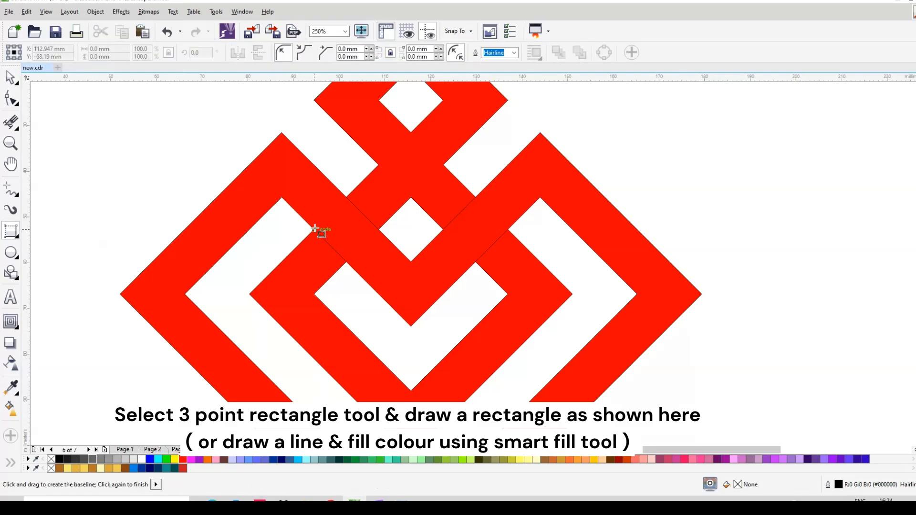
pyautogui.moveTo(315, 229); pyautogui.dragTo(289, 255)
pyautogui.click(317, 290)
pyautogui.scroll(4, 313, 245)
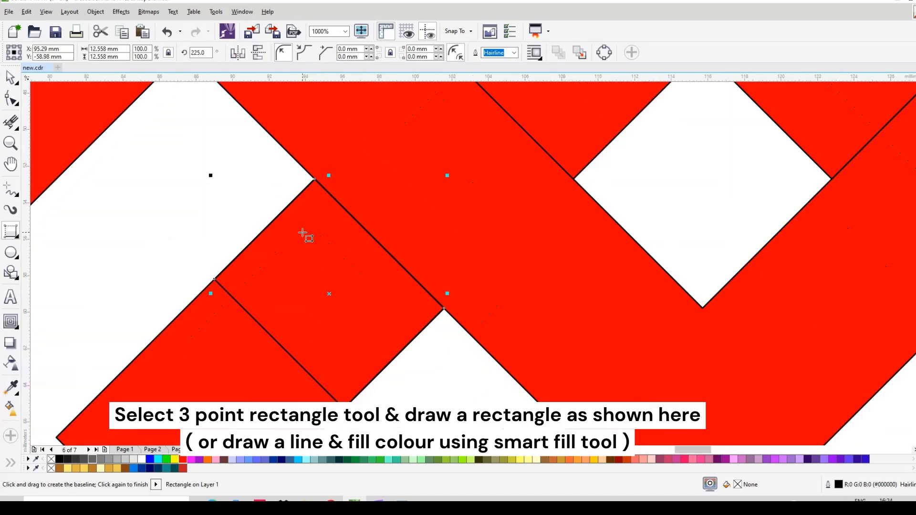
# Step: Fill the rectangle with black and apply a linear fountain transparency that fades away from the outer band's edge
pyautogui.scroll(-2, 330, 211)
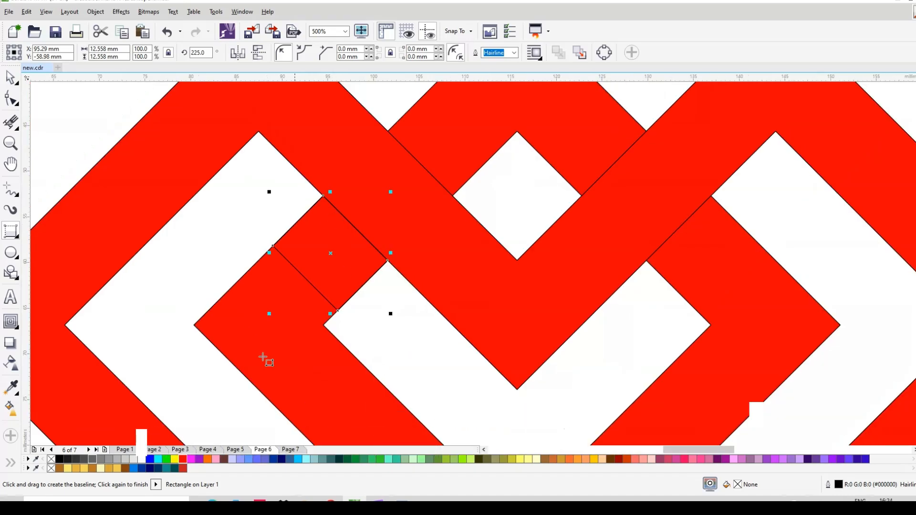
pyautogui.click(58, 460)
pyautogui.scroll(-2, 347, 225)
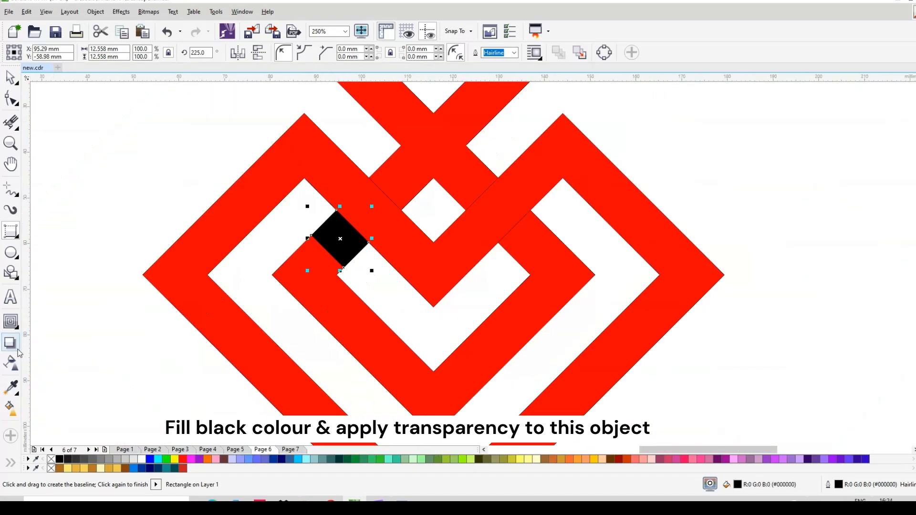
pyautogui.click(11, 363)
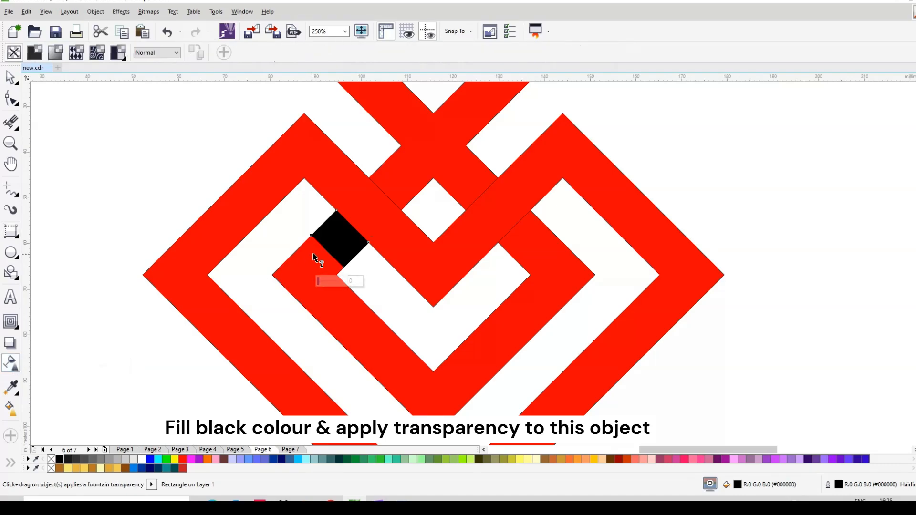
pyautogui.scroll(2, 355, 234)
pyautogui.moveTo(359, 218); pyautogui.dragTo(330, 250)
pyautogui.moveTo(360, 217); pyautogui.dragTo(371, 198)
pyautogui.moveTo(330, 250); pyautogui.dragTo(325, 248)
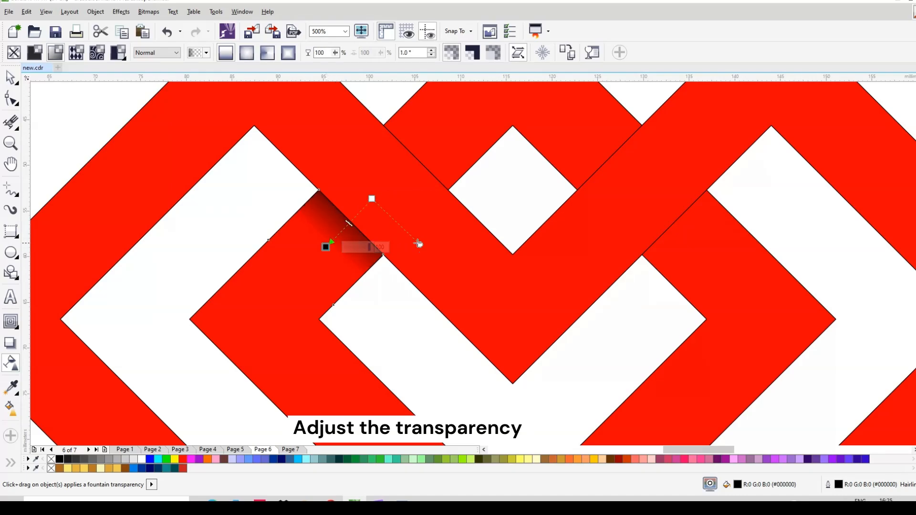
# Step: Adjust the transparency's midpoint to get a soft, dark shadow concentrated along the outer band's edge
pyautogui.moveTo(349, 223); pyautogui.dragTo(355, 217)
pyautogui.scroll(-4, 365, 216)
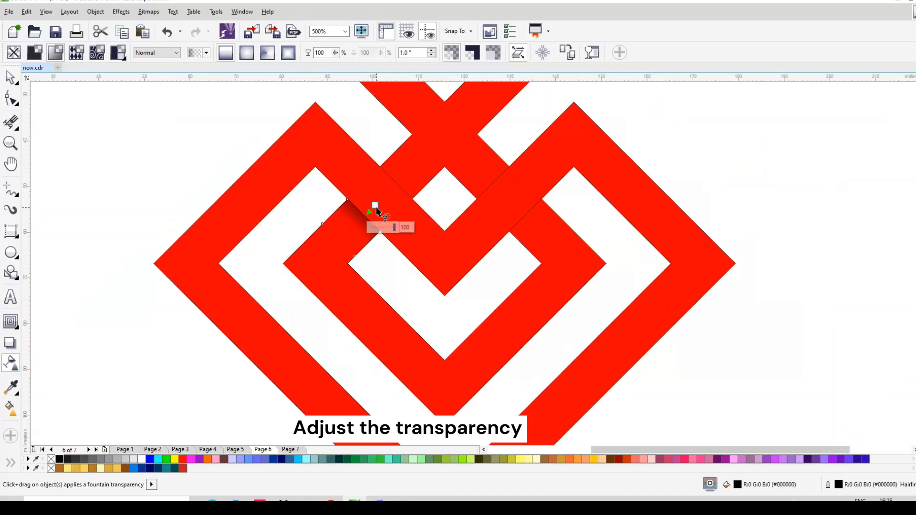
pyautogui.scroll(2, 365, 216)
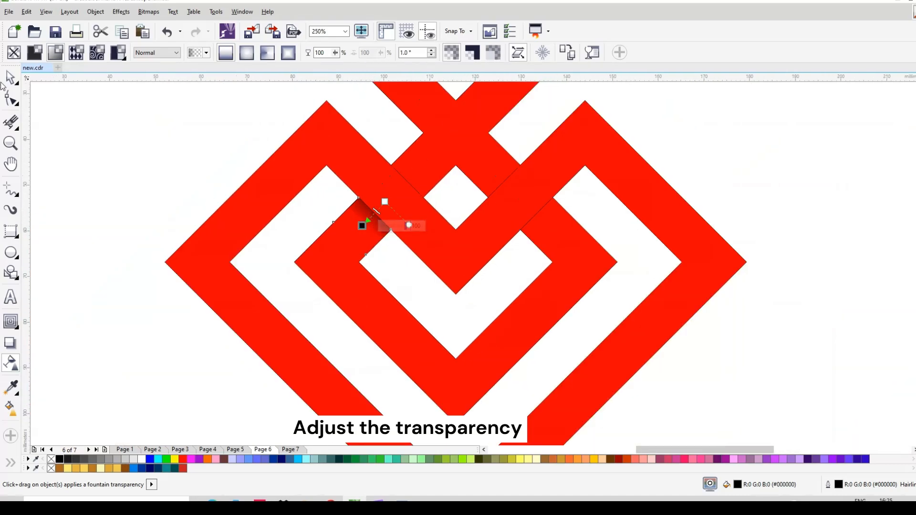
pyautogui.scroll(4, 381, 206)
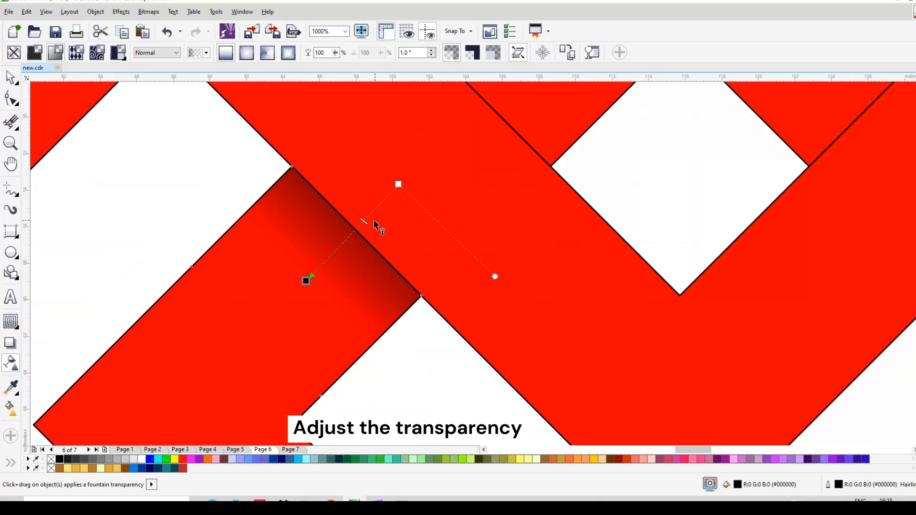
pyautogui.moveTo(363, 225); pyautogui.dragTo(361, 228)
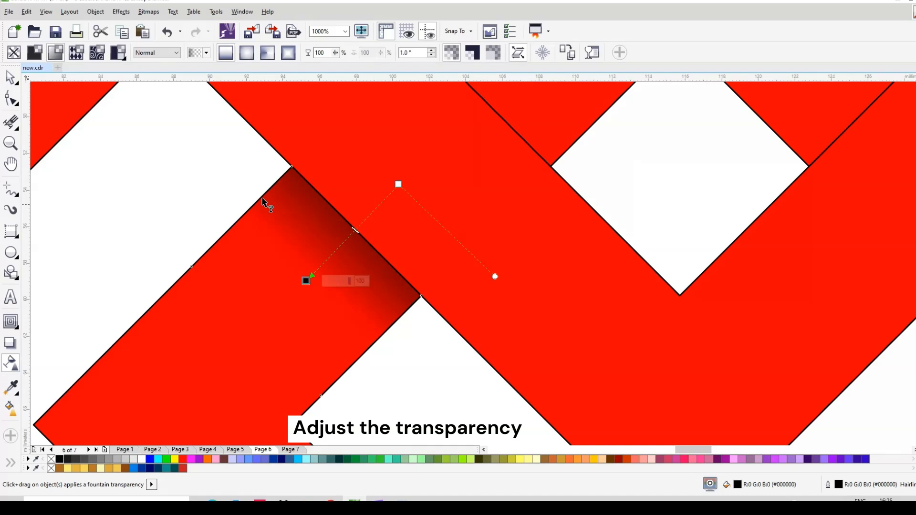
pyautogui.click(9, 77)
pyautogui.scroll(-5, 411, 174)
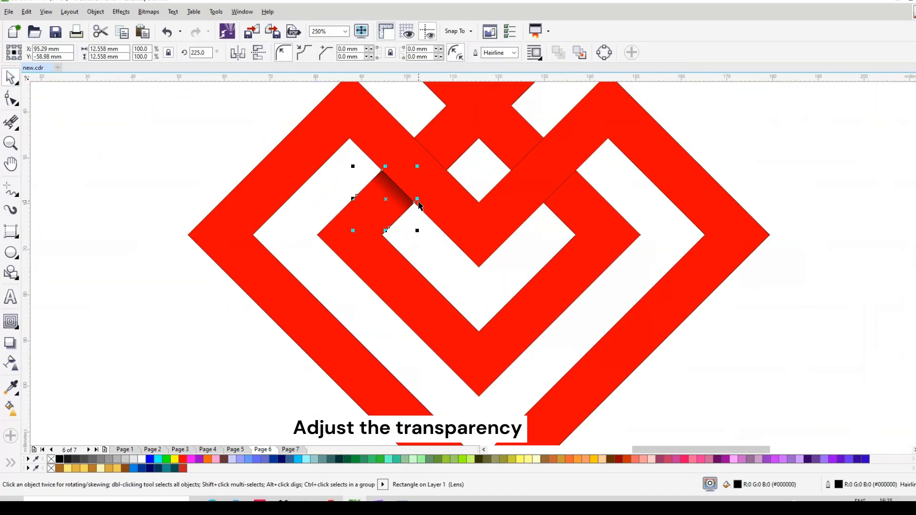
# Step: Rotate the shadow rectangle 90 degrees clockwise and move it onto the outer band's left arm, against the left crossing's upper-left edge
pyautogui.scroll(2, 426, 168)
pyautogui.click(388, 239)
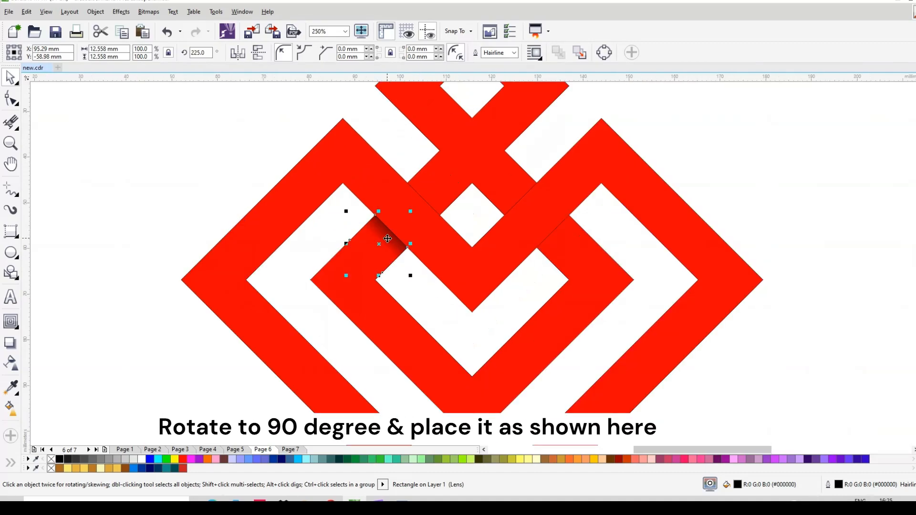
pyautogui.click(386, 241)
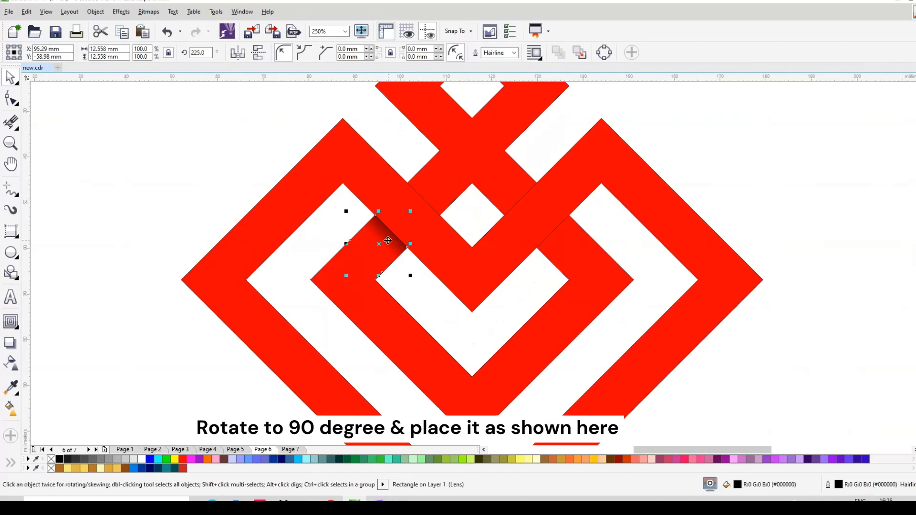
pyautogui.click(386, 241)
pyautogui.moveTo(411, 211); pyautogui.dragTo(413, 264)
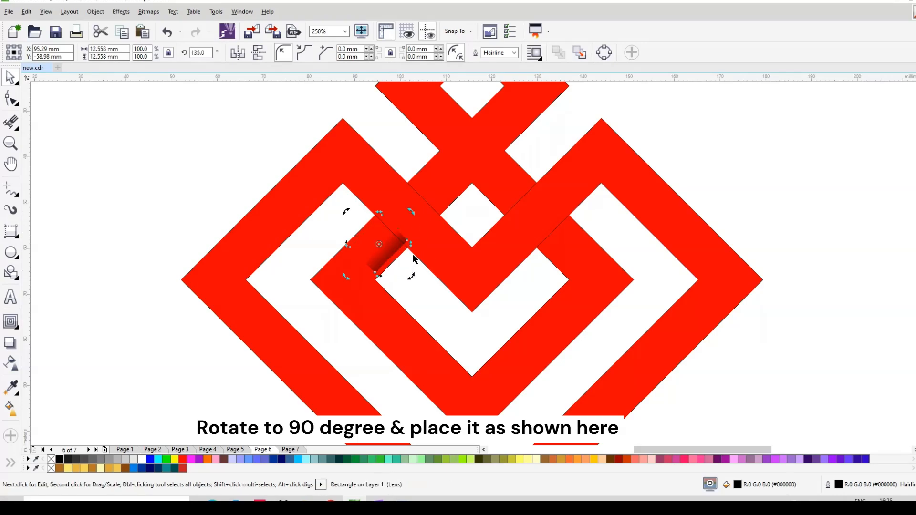
pyautogui.click(719, 151)
pyautogui.click(386, 246)
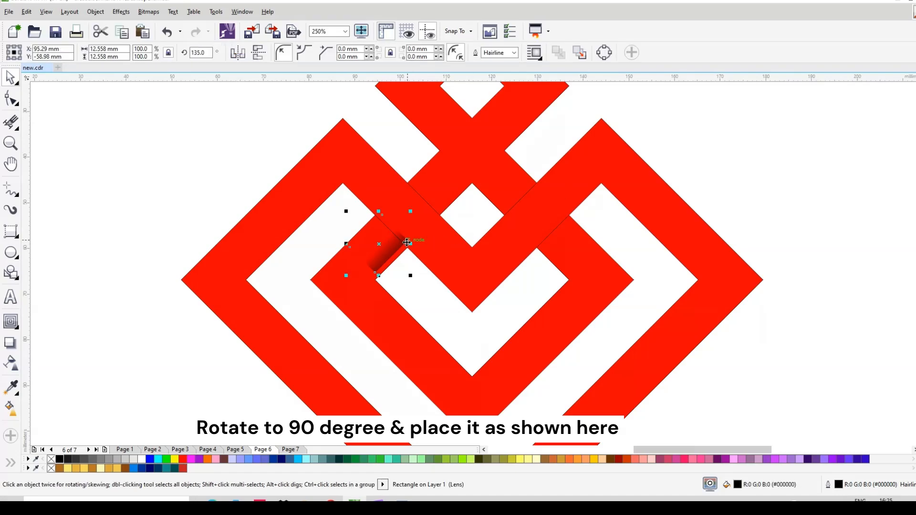
pyautogui.moveTo(407, 241); pyautogui.dragTo(408, 183)
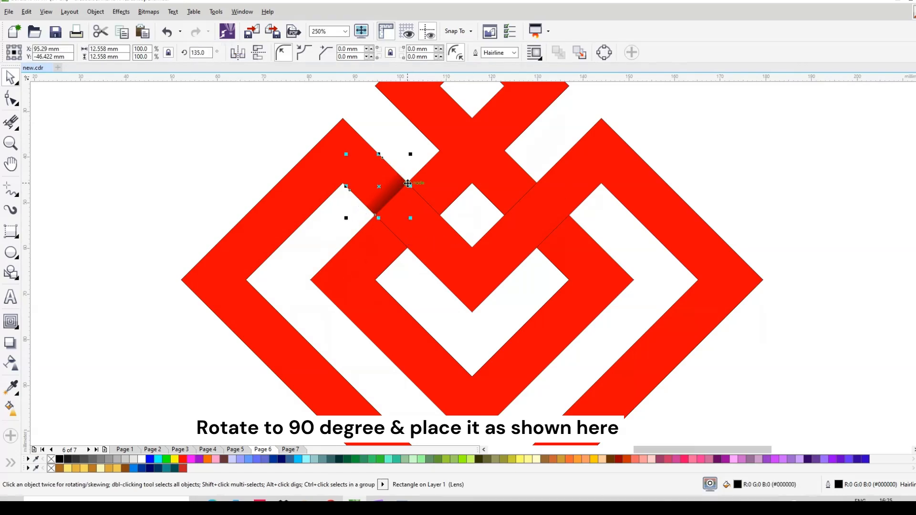
# Step: Place a copy of the shadow, turned 180 degrees, against the lower-right edge of the left crossing
pyautogui.click(370, 178)
pyautogui.moveTo(408, 206); pyautogui.dragTo(427, 229)
pyautogui.click(735, 154)
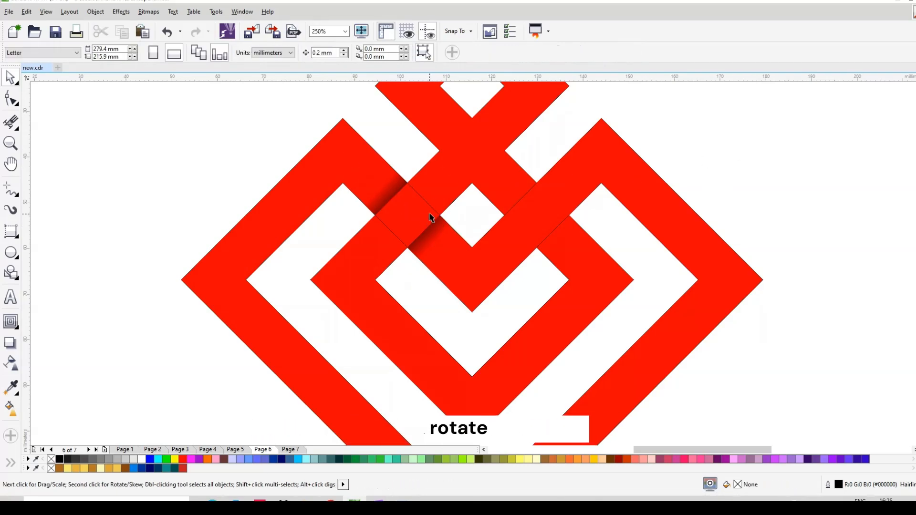
pyautogui.scroll(2, 429, 213)
pyautogui.moveTo(403, 230); pyautogui.dragTo(335, 258)
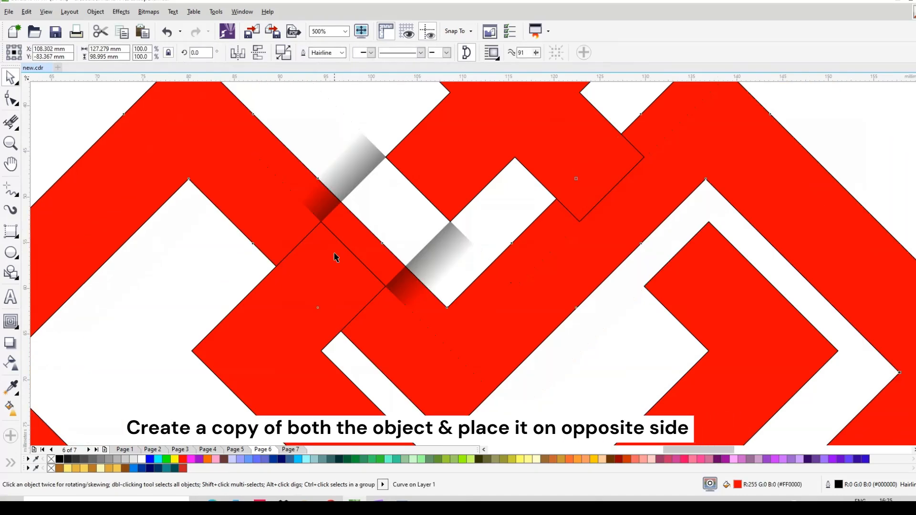
pyautogui.hotkey('ctrl', 'z')
pyautogui.scroll(-2, 395, 237)
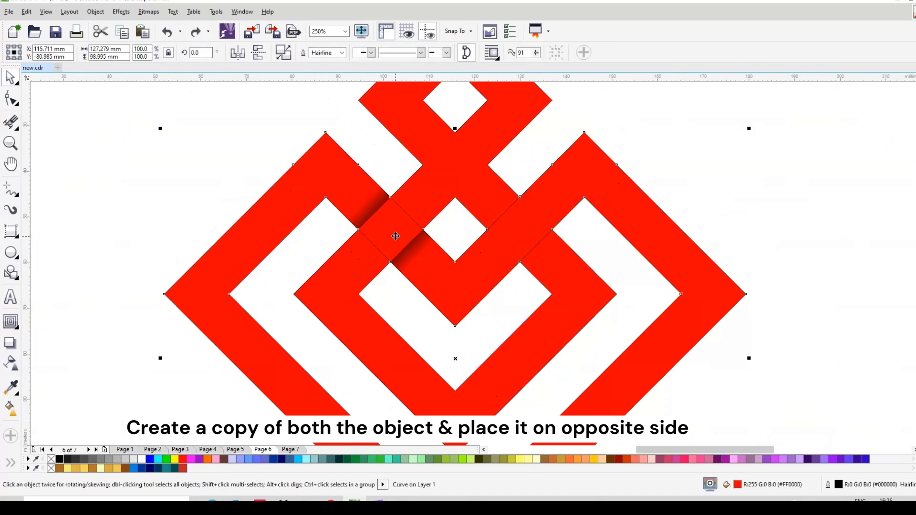
# Step: Select both shadows at the left crossing and place a copy of the pair at the matching right crossing
pyautogui.click(370, 216)
pyautogui.keyDown('shift'); pyautogui.click(414, 261); pyautogui.keyUp('shift')
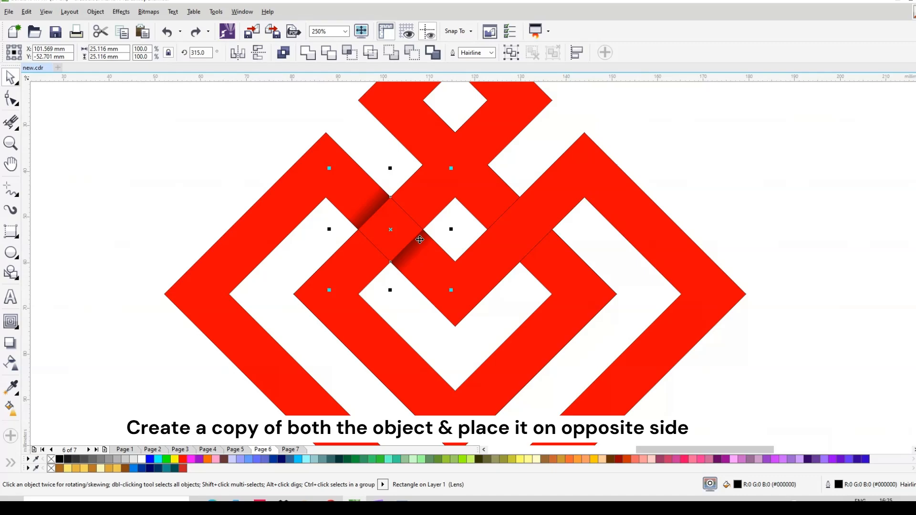
pyautogui.moveTo(389, 196); pyautogui.dragTo(523, 198)
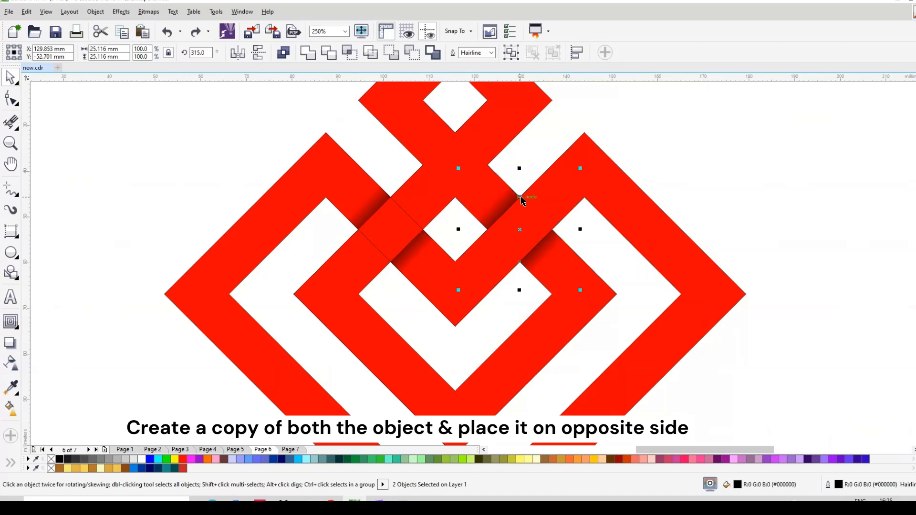
pyautogui.press('Escape')
# Step: Duplicate the right crossing's shadow pair onto the empty area beside the logo's upper right and rotate the copy 90 degrees clockwise
pyautogui.click(505, 206)
pyautogui.keyDown('shift'); pyautogui.click(545, 249); pyautogui.keyUp('shift')
pyautogui.moveTo(520, 231); pyautogui.dragTo(660, 162)
pyautogui.rightClick(661, 162)
pyautogui.click(660, 161)
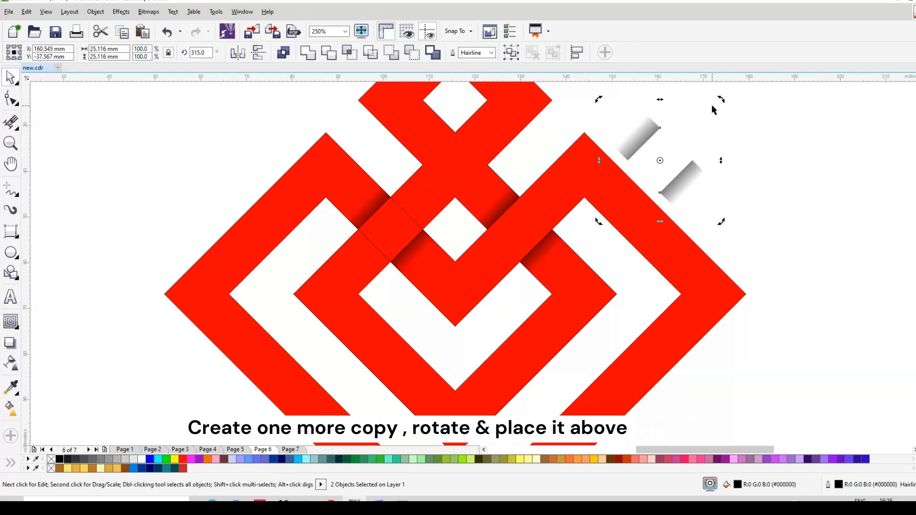
pyautogui.moveTo(719, 101); pyautogui.dragTo(745, 243)
# Step: Move the rotated shadow pair onto the central band's own crossing, just below the small top diamond
pyautogui.click(692, 161)
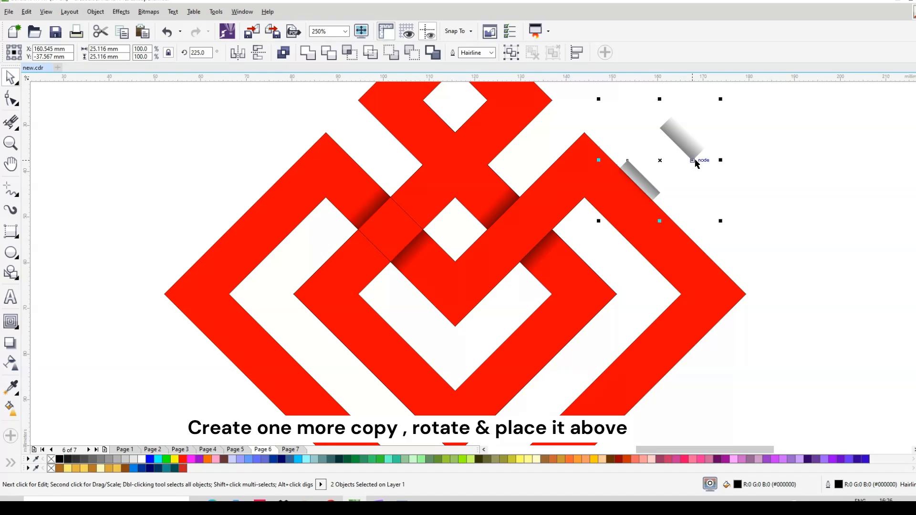
pyautogui.moveTo(692, 161); pyautogui.dragTo(480, 160)
pyautogui.moveTo(447, 169); pyautogui.dragTo(485, 164)
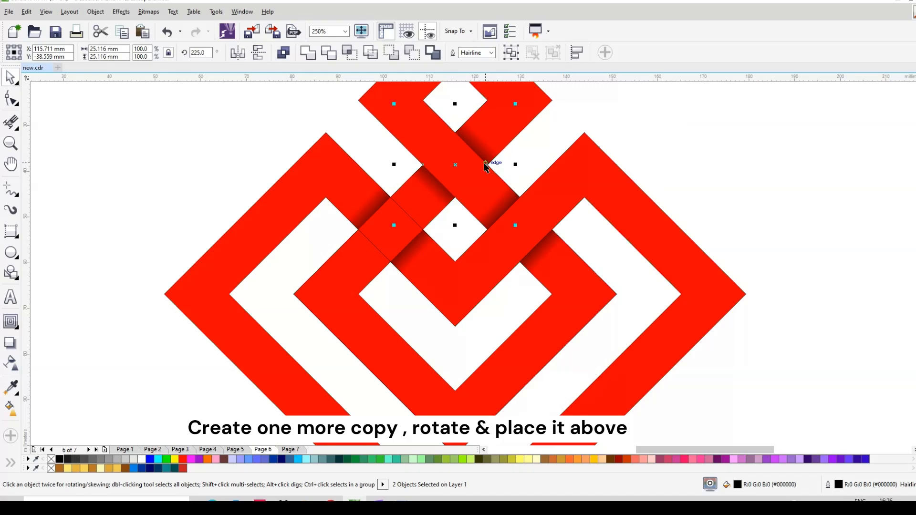
pyautogui.click(716, 147)
# Step: Select all the logo's bands and shadows and remove their outlines
pyautogui.scroll(-2, 485, 207)
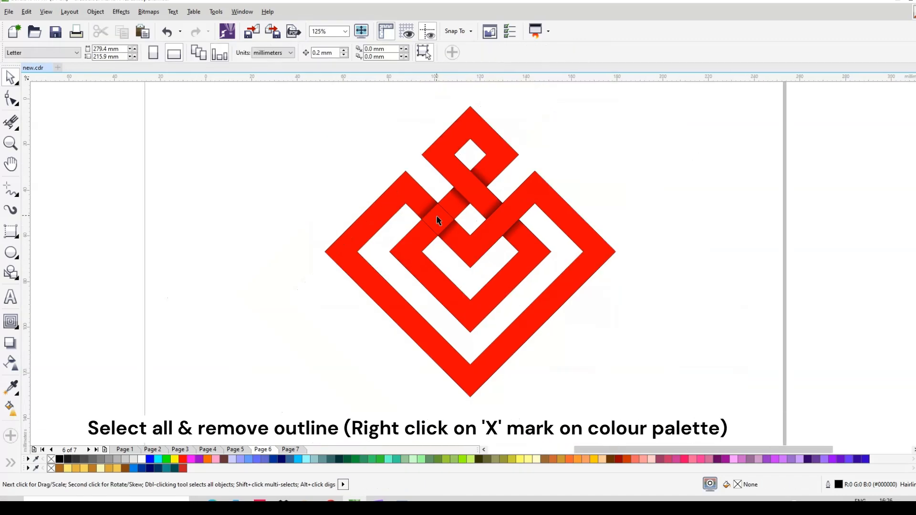
pyautogui.click(455, 224)
pyautogui.moveTo(281, 96)
pyautogui.mouseDown()
pyautogui.moveTo(625, 422)
pyautogui.moveTo(649, 425)
pyautogui.mouseUp()
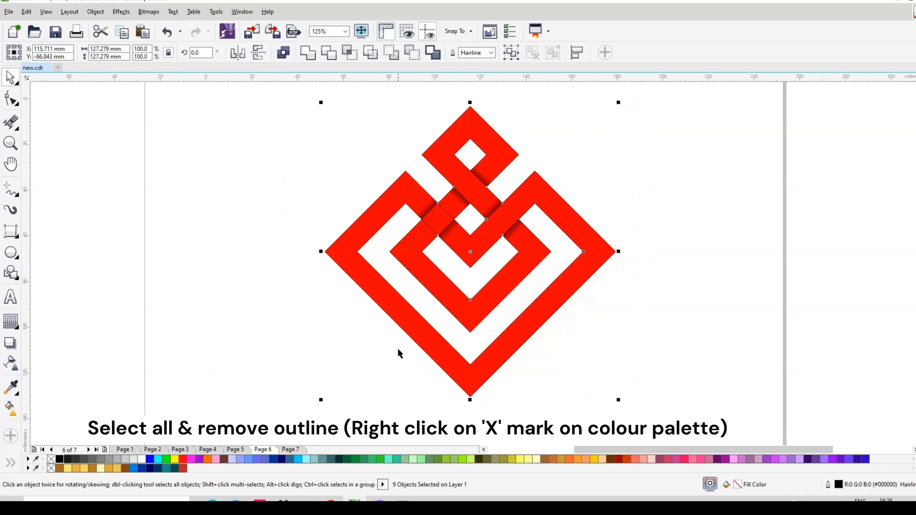
pyautogui.scroll(2, 452, 211)
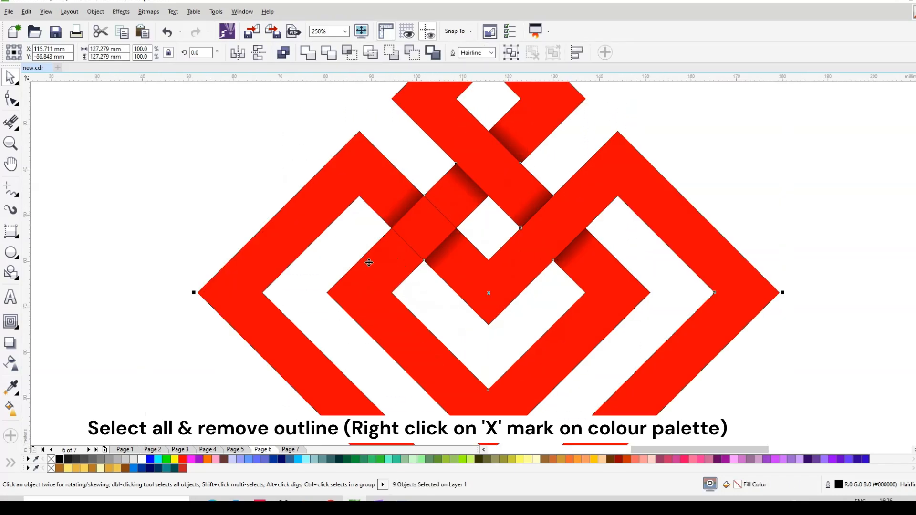
pyautogui.rightClick(51, 459)
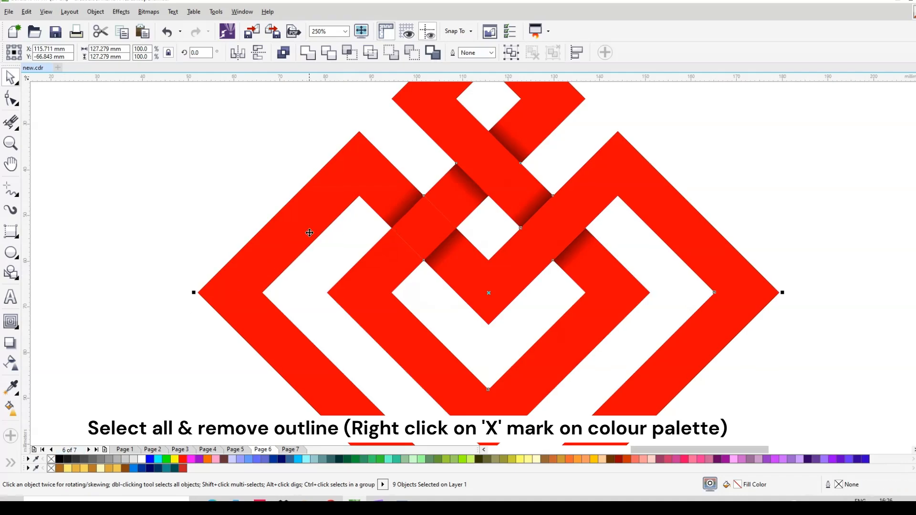
pyautogui.scroll(-2, 308, 235)
pyautogui.click(621, 186)
pyautogui.scroll(2, 389, 215)
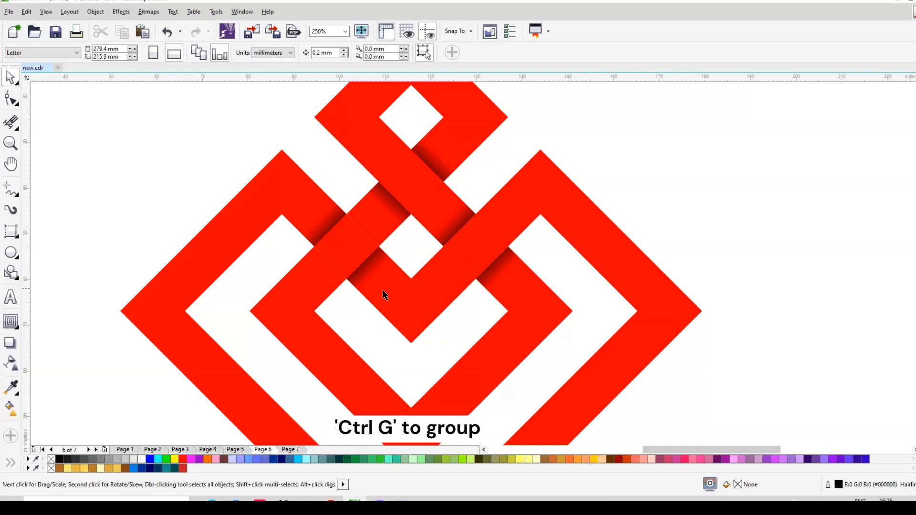
# Step: Select the whole logo and group its bands and shadows into one object
pyautogui.scroll(-2, 465, 172)
pyautogui.moveTo(347, 113); pyautogui.dragTo(562, 312)
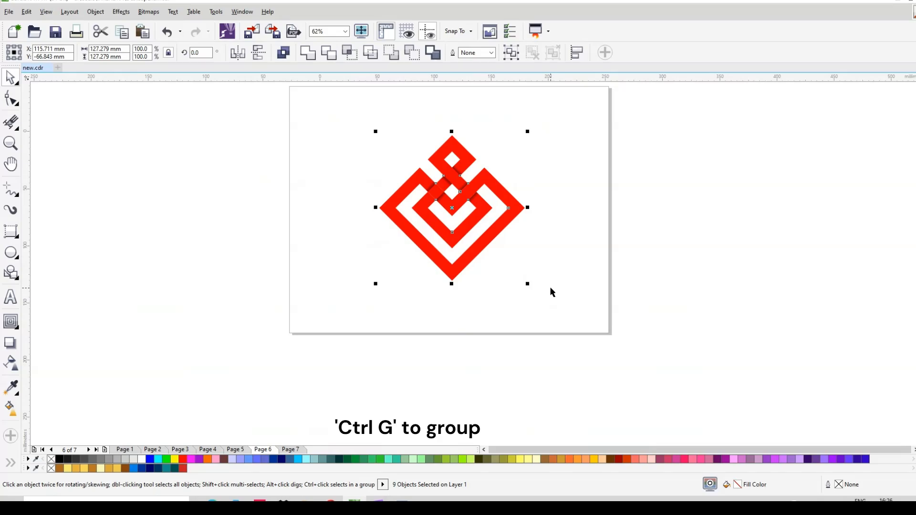
pyautogui.hotkey('ctrl', 'g')
pyautogui.scroll(1, 455, 172)
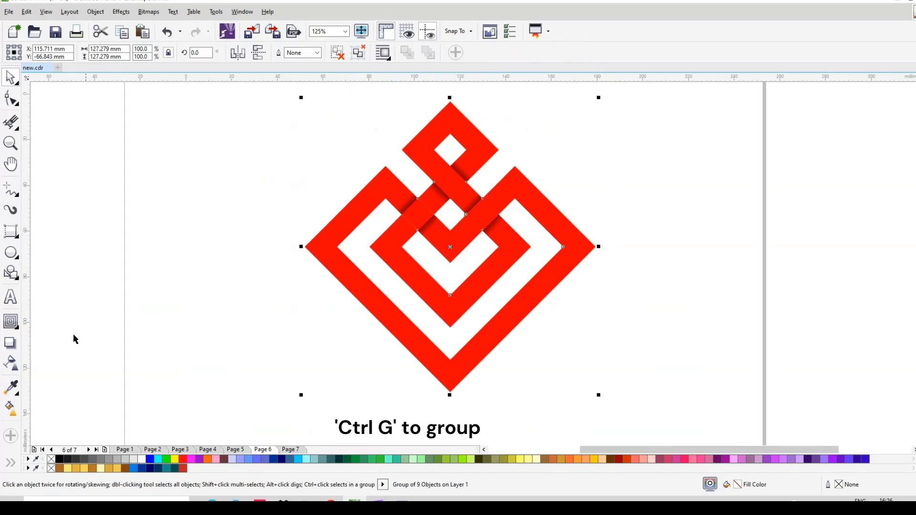
# Step: Apply a drop shadow to the grouped logo from its center toward the lower right, offset about 23 mm across and 13 mm down
pyautogui.click(10, 342)
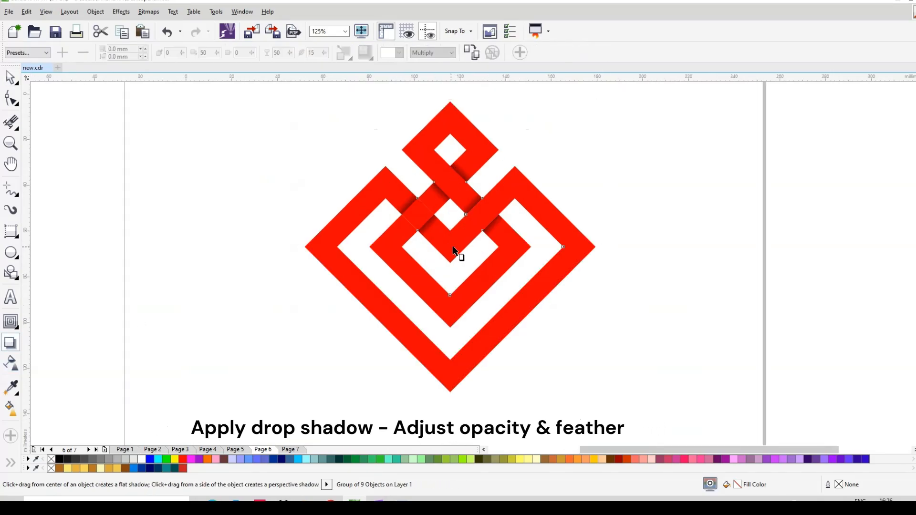
pyautogui.scroll(-2, 453, 172)
pyautogui.press('space')
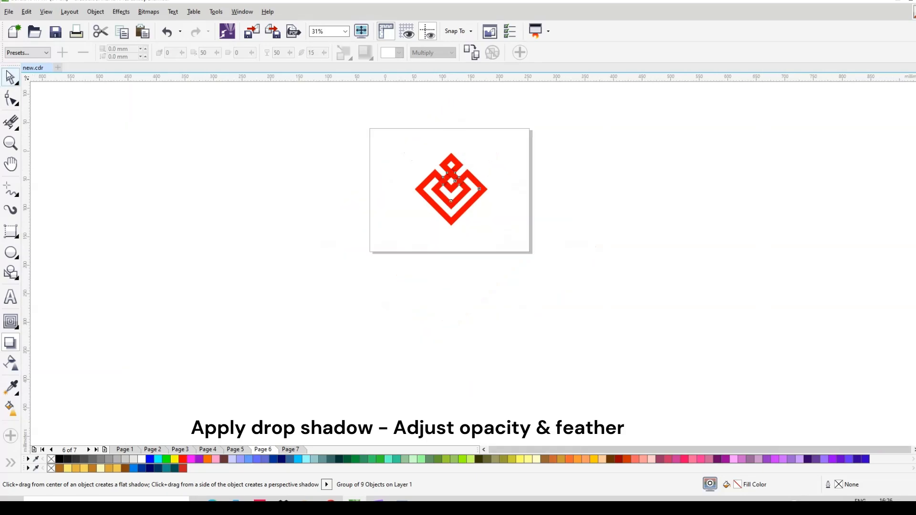
pyautogui.scroll(1, 477, 181)
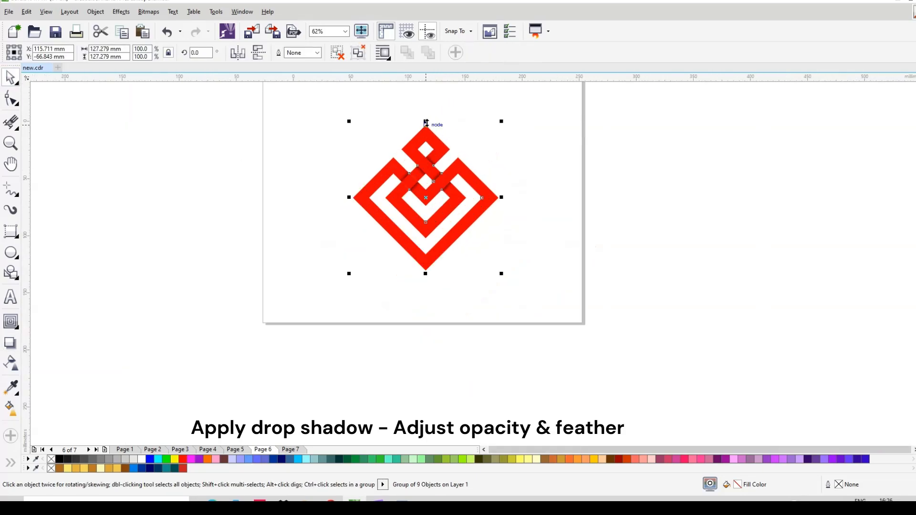
pyautogui.click(11, 343)
pyautogui.moveTo(431, 198); pyautogui.dragTo(524, 251)
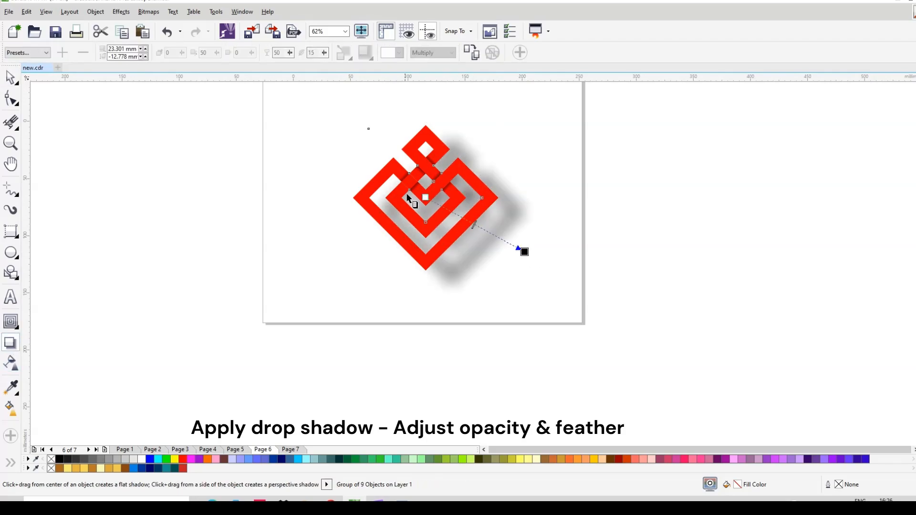
# Step: Pull the logo's drop shadow closer, to an offset of about 15 mm across and 10 mm down
pyautogui.scroll(1, 420, 210)
pyautogui.scroll(-1, 460, 252)
pyautogui.scroll(1, 465, 208)
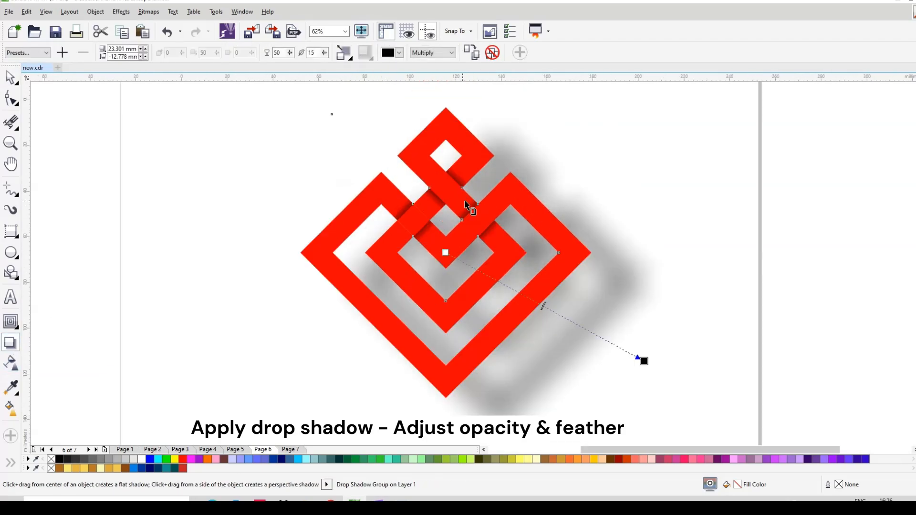
pyautogui.moveTo(644, 361); pyautogui.dragTo(625, 372)
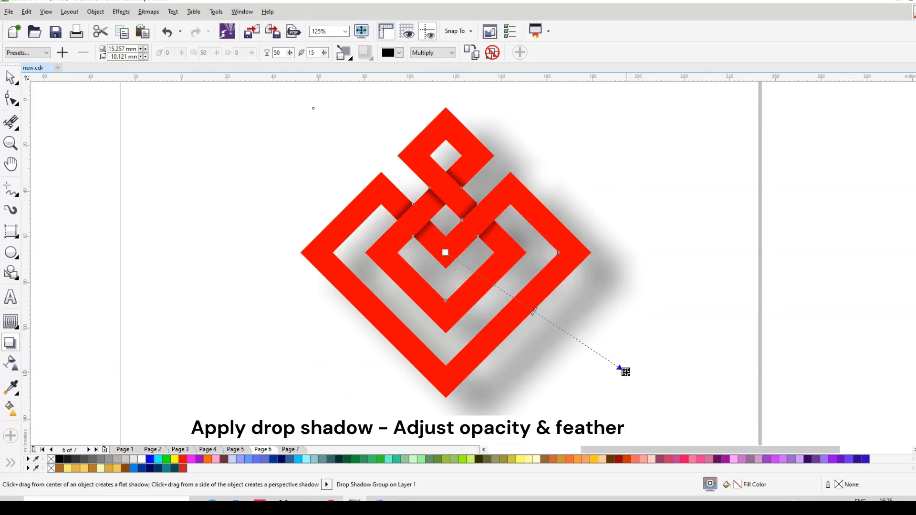
pyautogui.click(704, 334)
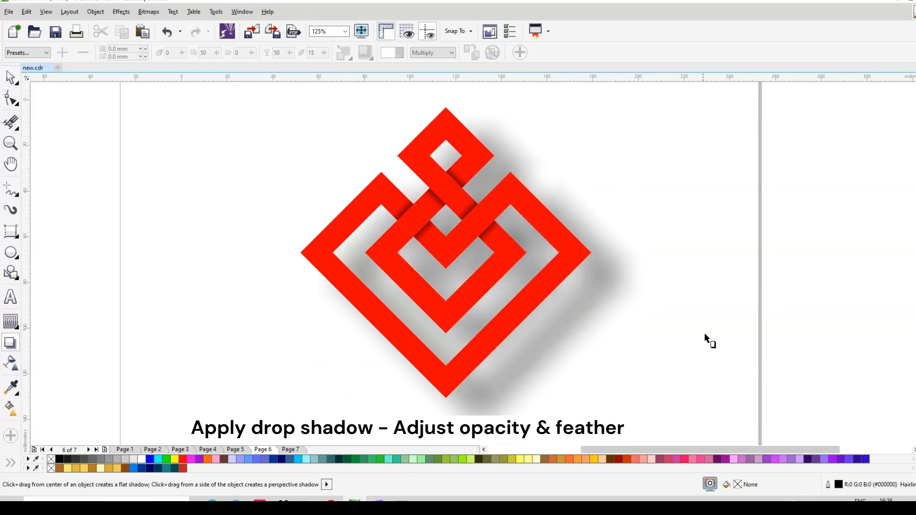
pyautogui.click(5, 78)
pyautogui.scroll(1, 450, 193)
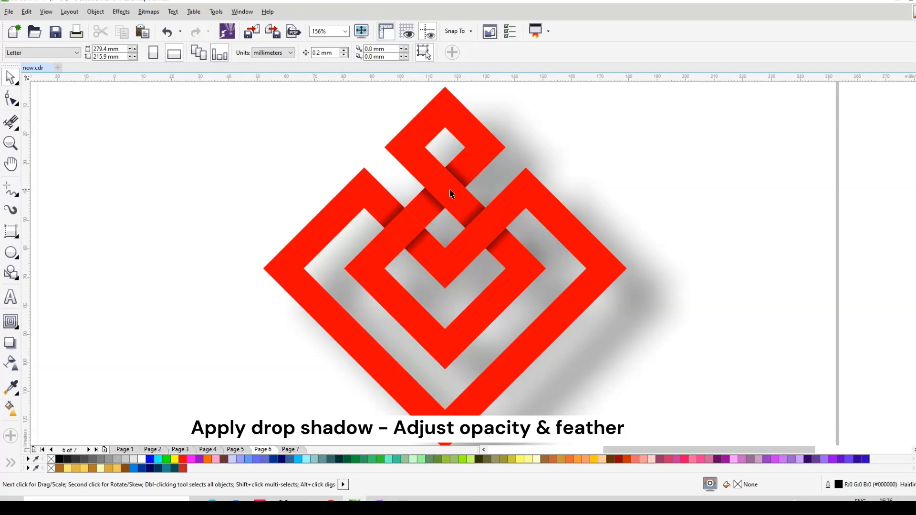
pyautogui.scroll(-1, 455, 197)
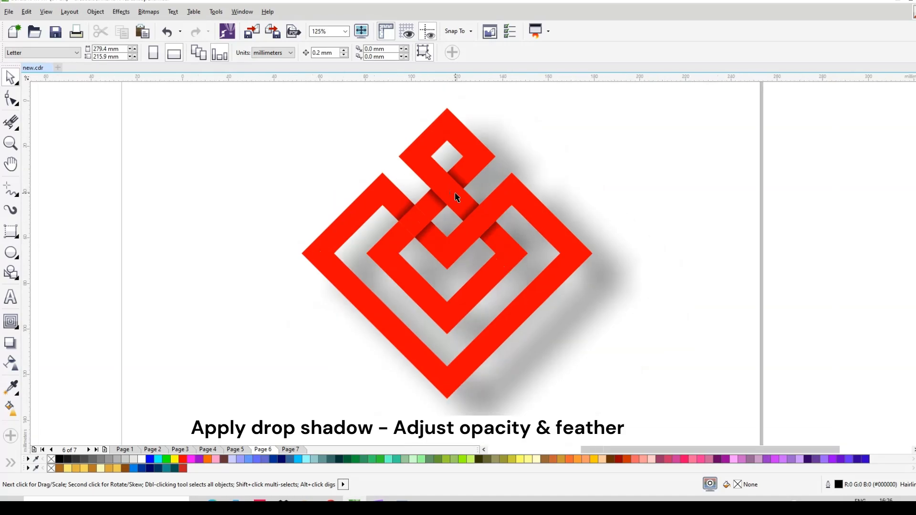
# Step: Set the opacity of the logo's drop shadow to 25 and deselect the logo
pyautogui.click(583, 318)
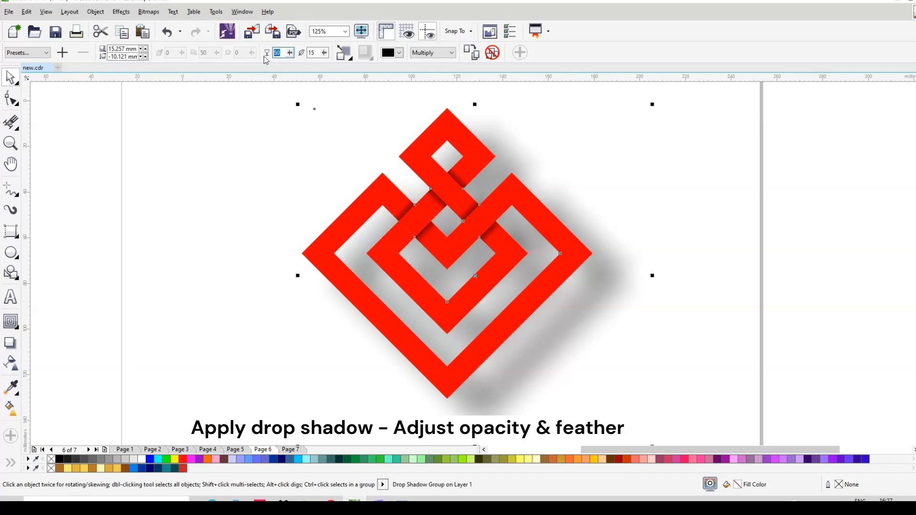
pyautogui.write('25')
pyautogui.press('Return')
pyautogui.click(12, 77)
pyautogui.click(186, 144)
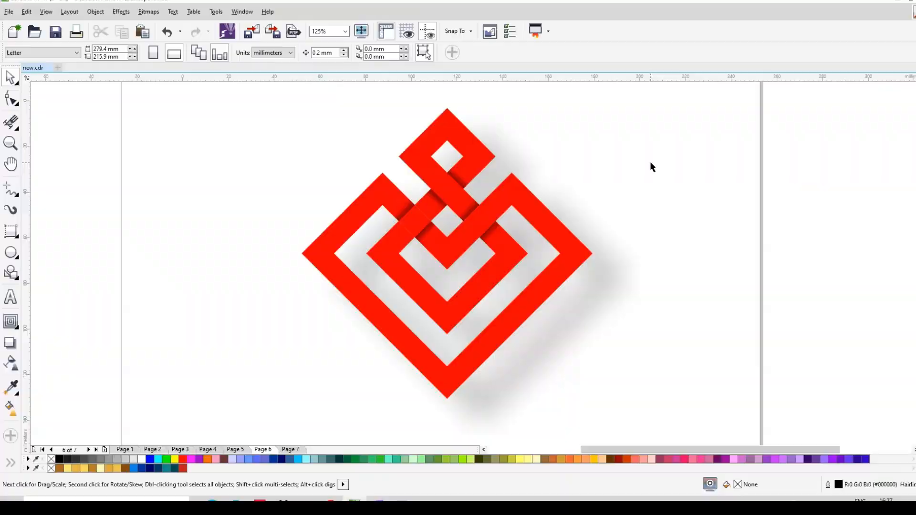